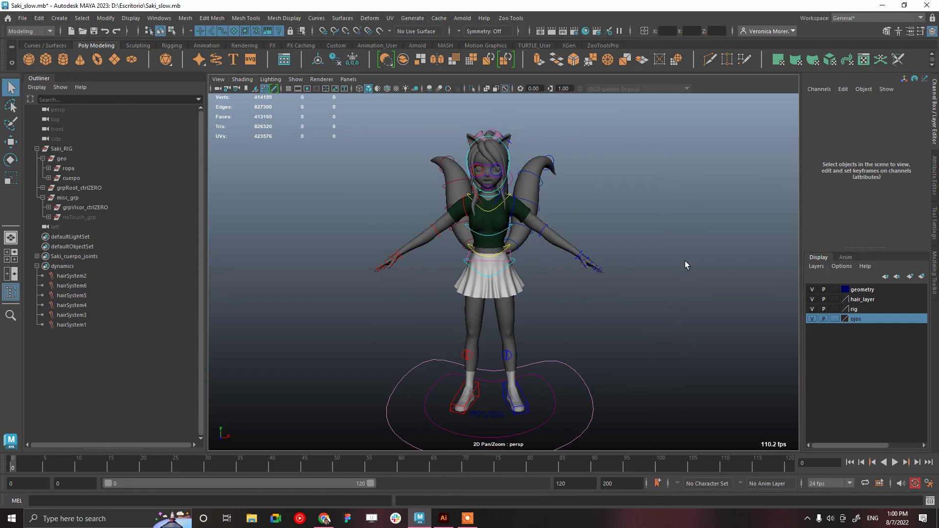
Step: Play the Saki rig animation and stop it at frame 59 while watching the fps counter
alt+middle_drag(685, 265, 748, 305)
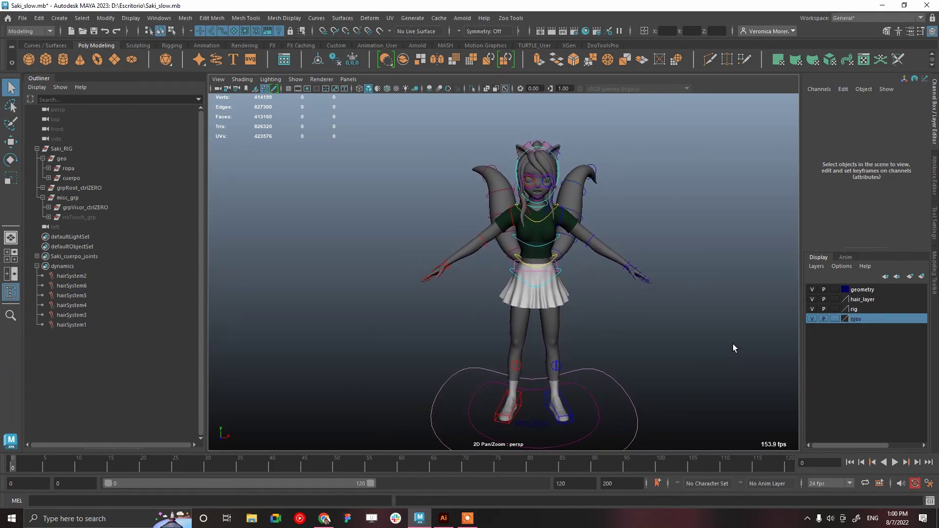
alt+drag(642, 334, 631, 357)
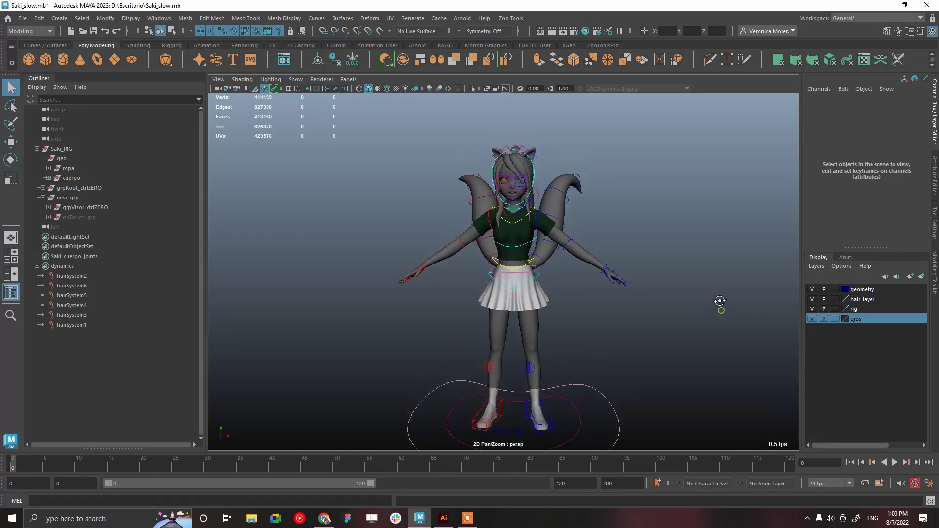
click(895, 462)
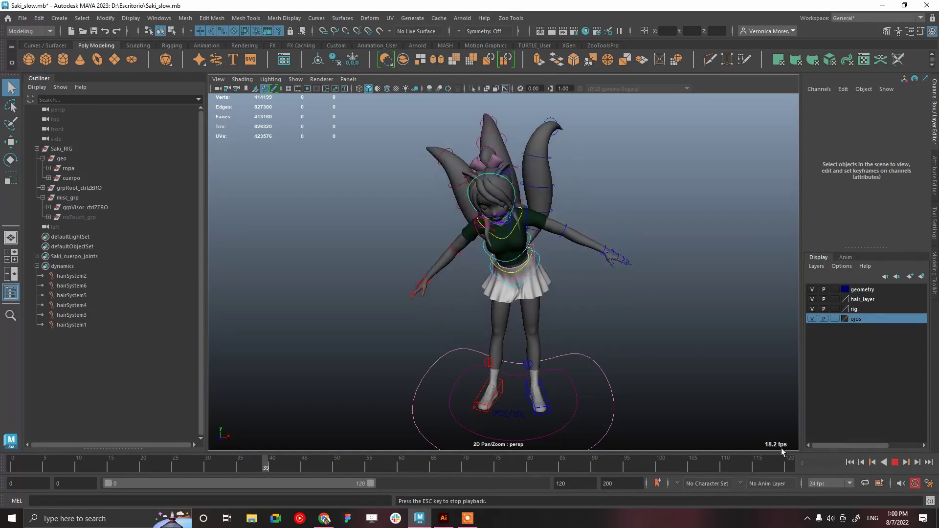
click(896, 462)
Step: Check the Time Slider preferences without changes and return the view to the character's front
click(930, 485)
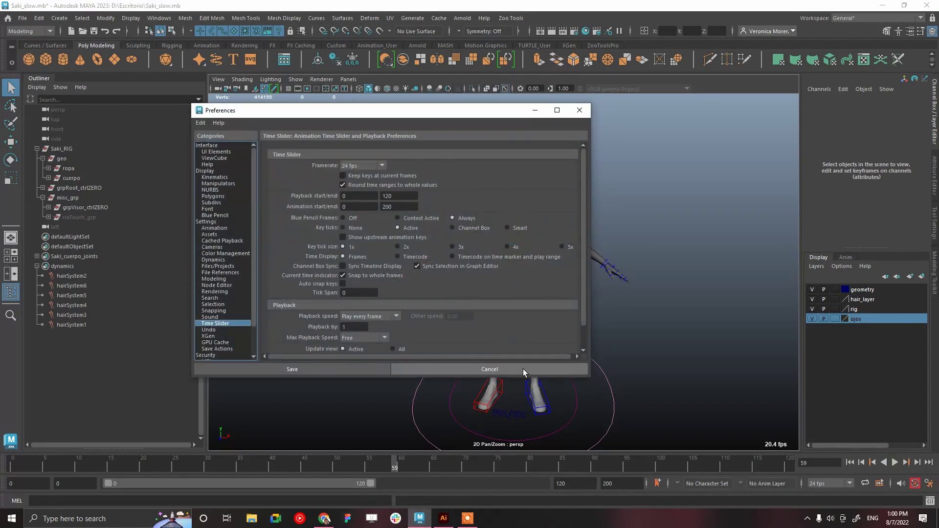
click(579, 111)
alt+drag(563, 200, 547, 283)
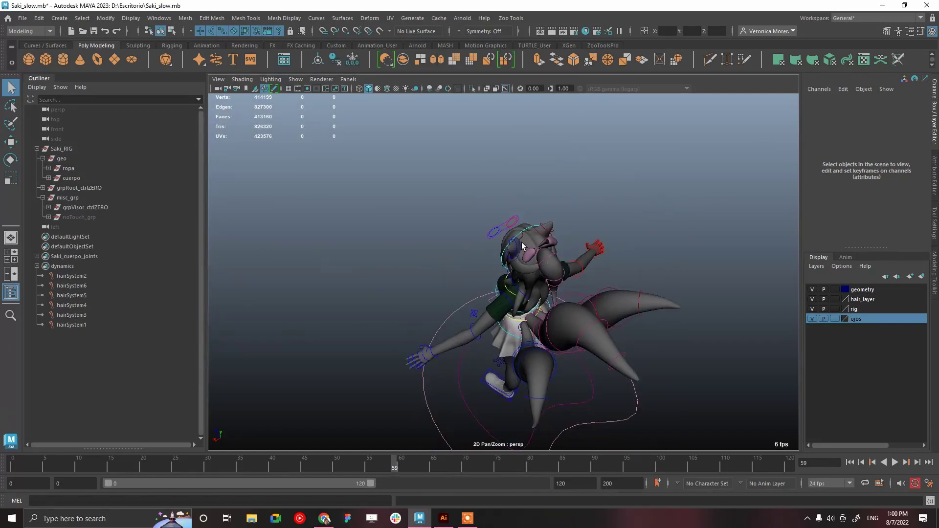
key(bracketleft)
key(bracketleft)
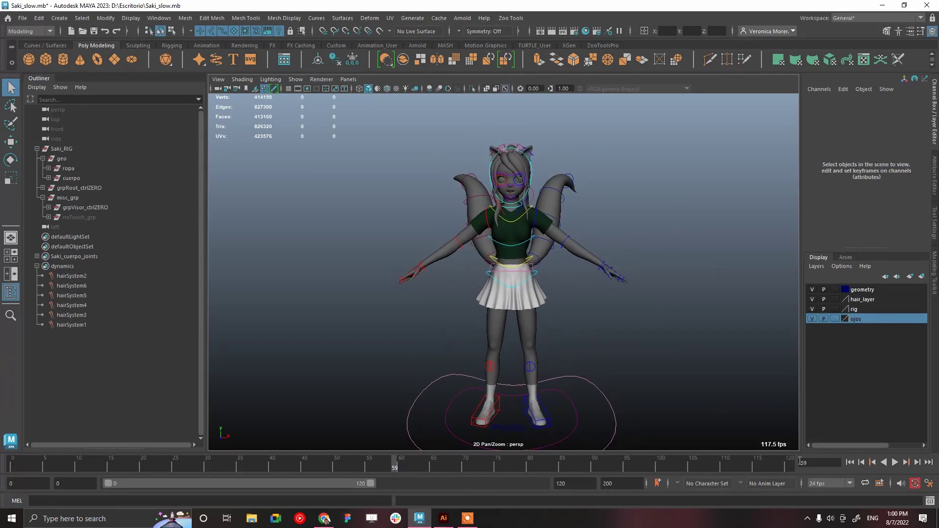
Step: Replay the animation from the start, then stop and rewind to frame 0 in T-pose
click(850, 463)
click(895, 462)
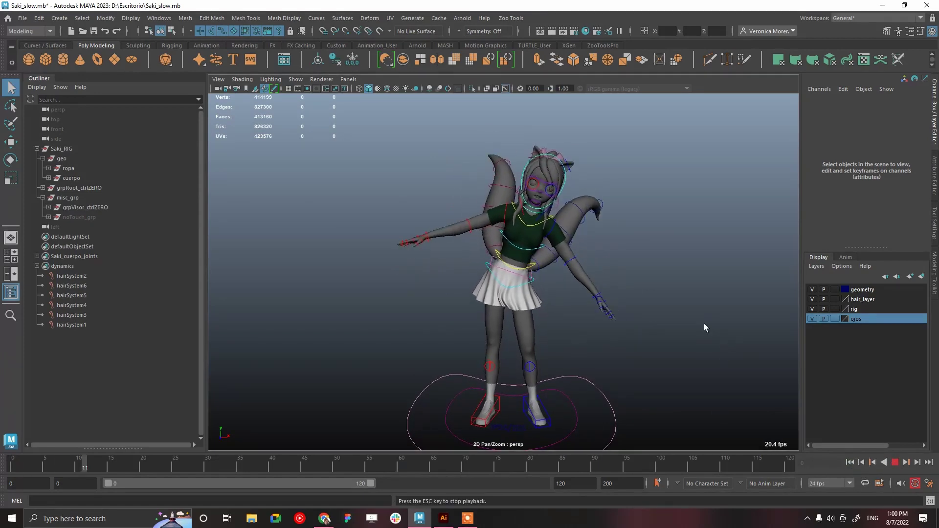
alt+drag(593, 290, 577, 303)
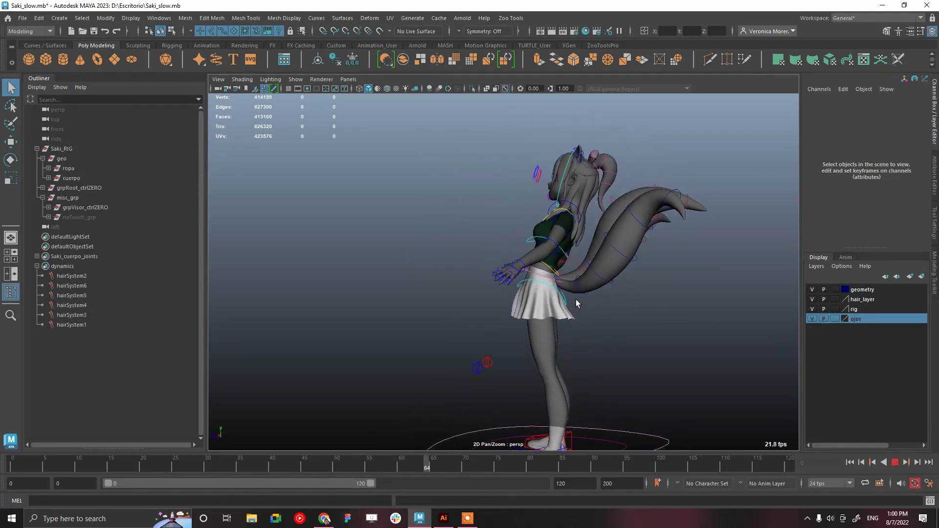
click(895, 462)
click(850, 462)
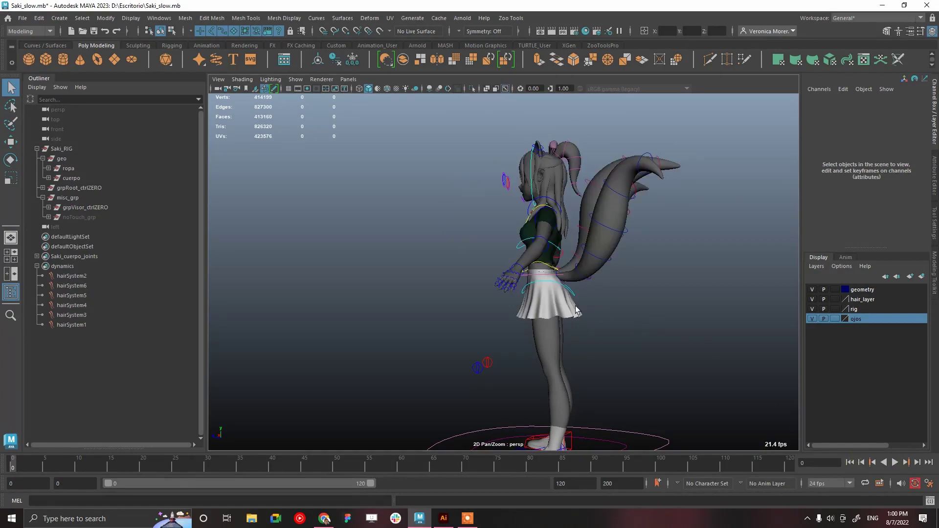
Step: Reframe the character from the front and expand the ropa group in the Outliner
alt+drag(712, 348, 577, 284)
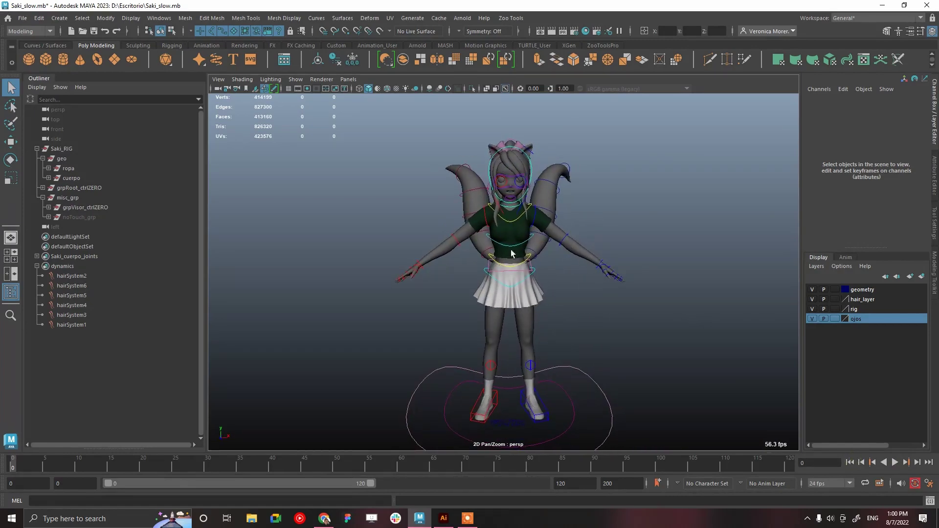
alt+right_drag(570, 283, 585, 367)
middle_drag(585, 366, 581, 413)
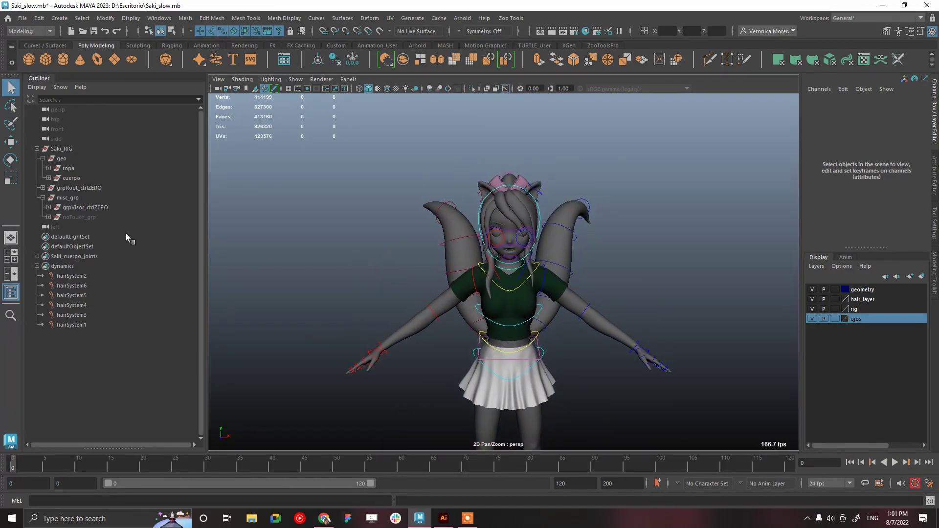
click(48, 168)
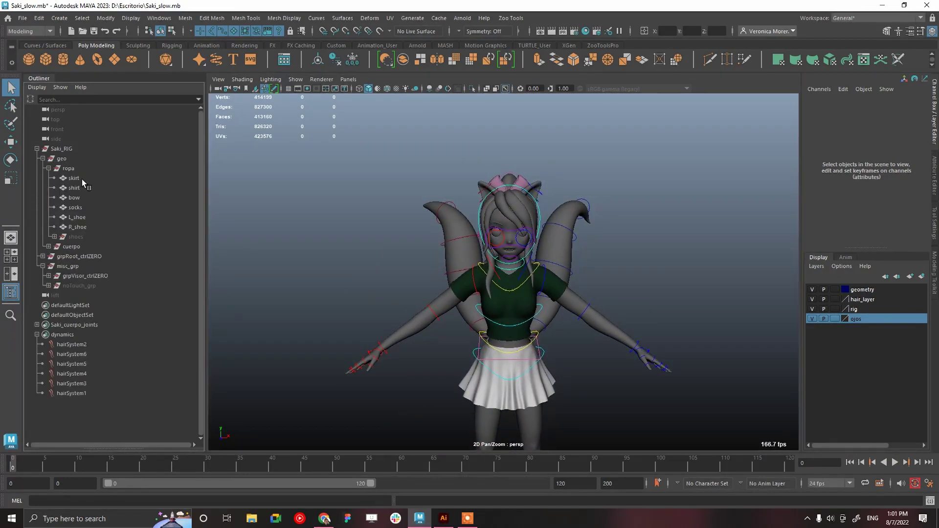
Step: Select saki_body_zb2 and scroll its history to skinCluster14, Saki_bls and wrap1–wrap5
click(423, 325)
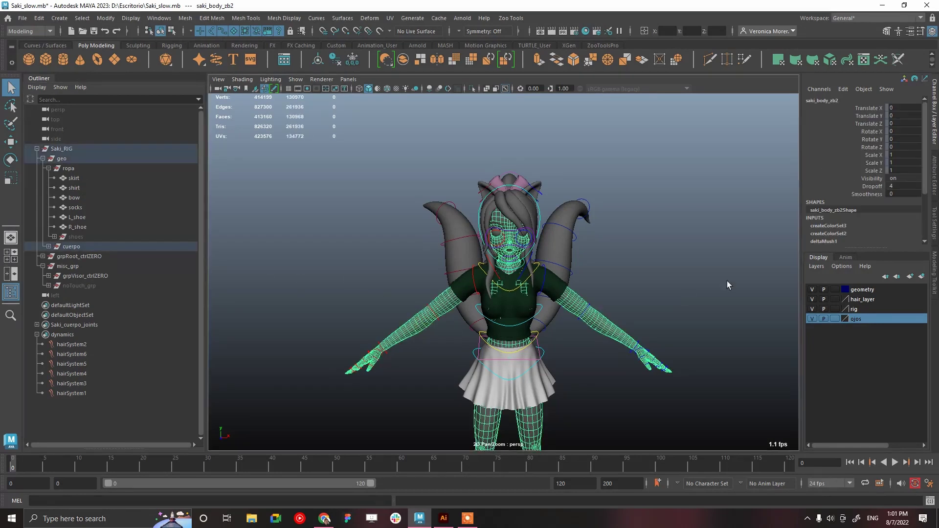
scroll(842, 182, down, 3)
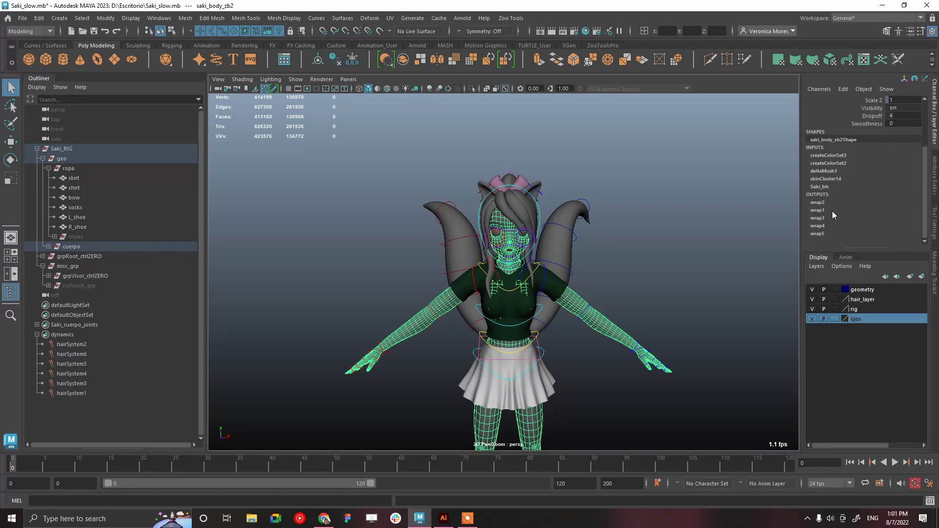
alt+middle_drag(593, 311, 569, 219)
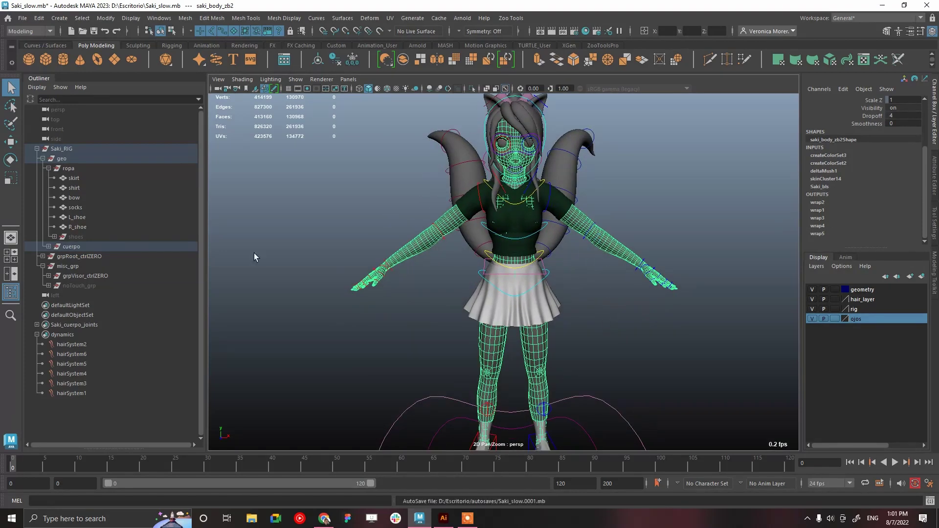
Step: Inspect the skirt's wrap2 and the shirt's wrap1 deformer attributes in the Channel Box
click(102, 179)
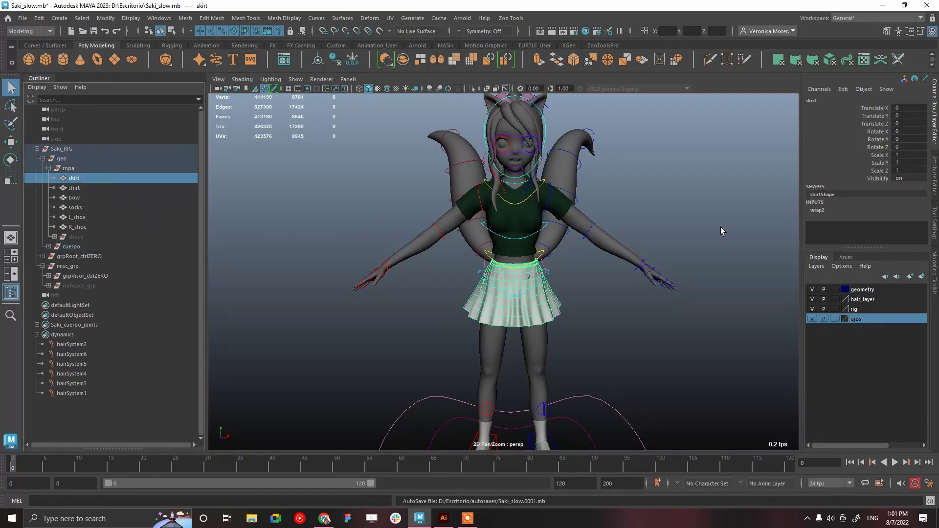
click(822, 210)
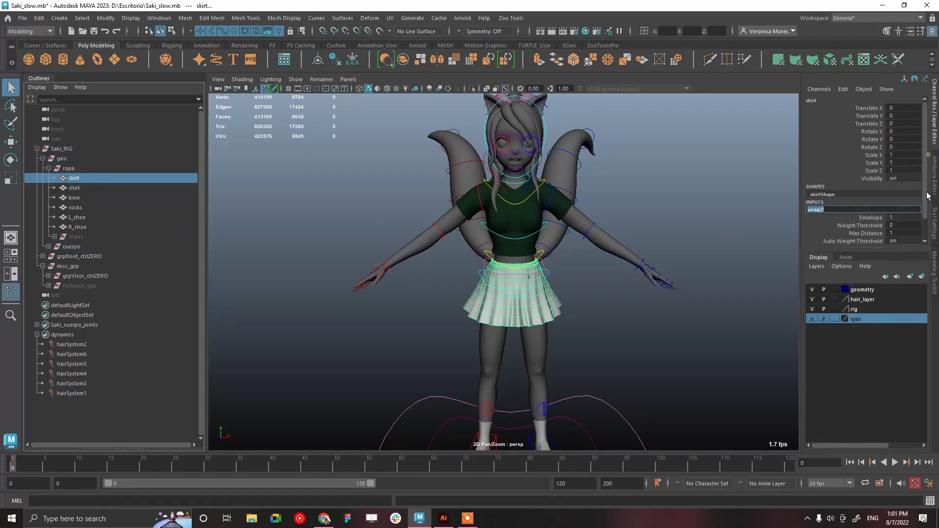
scroll(861, 186, down, 2)
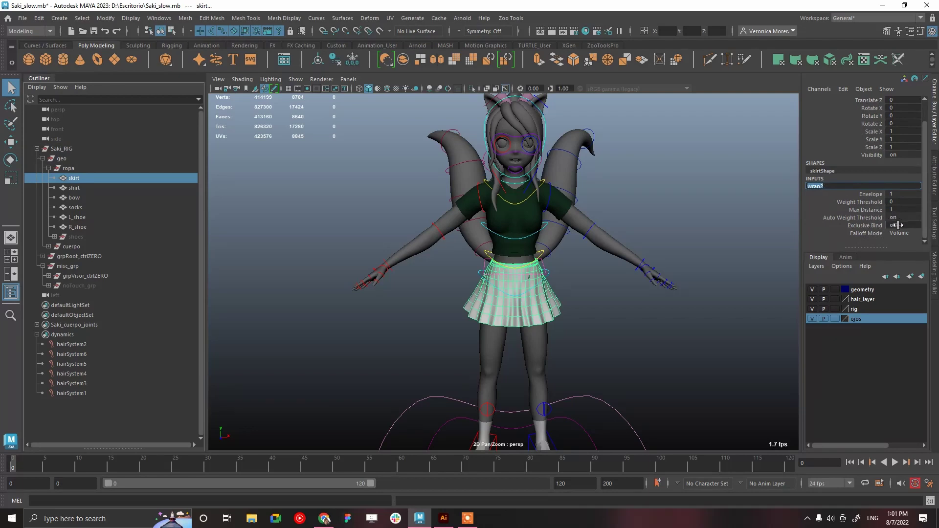
click(524, 246)
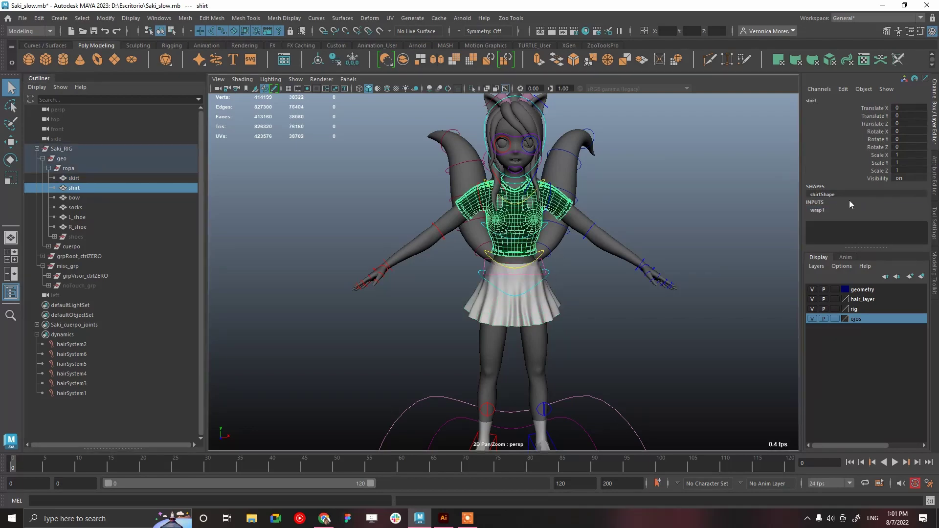
click(820, 211)
scroll(925, 222, down, 2)
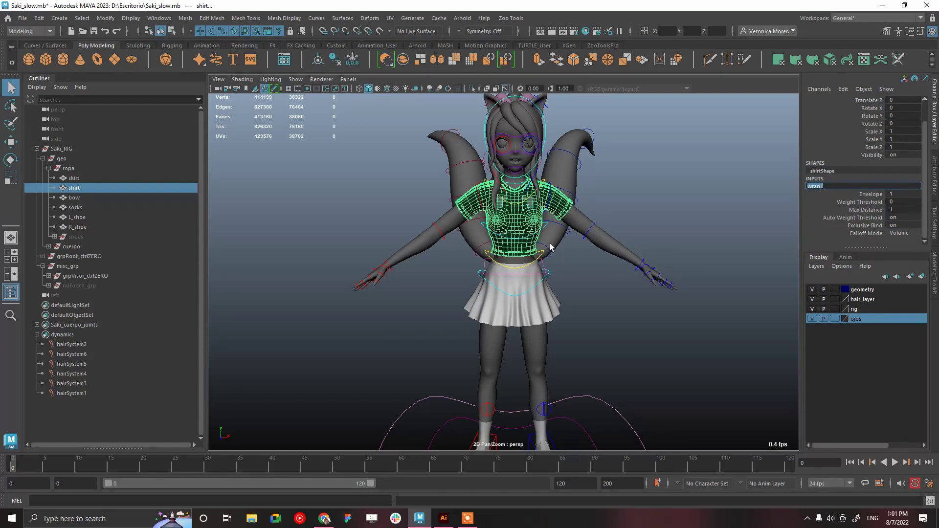
Step: Reselect the skirt and expand wrap2: Envelope 1, Max Distance 1, Falloff Mode Volume
click(556, 304)
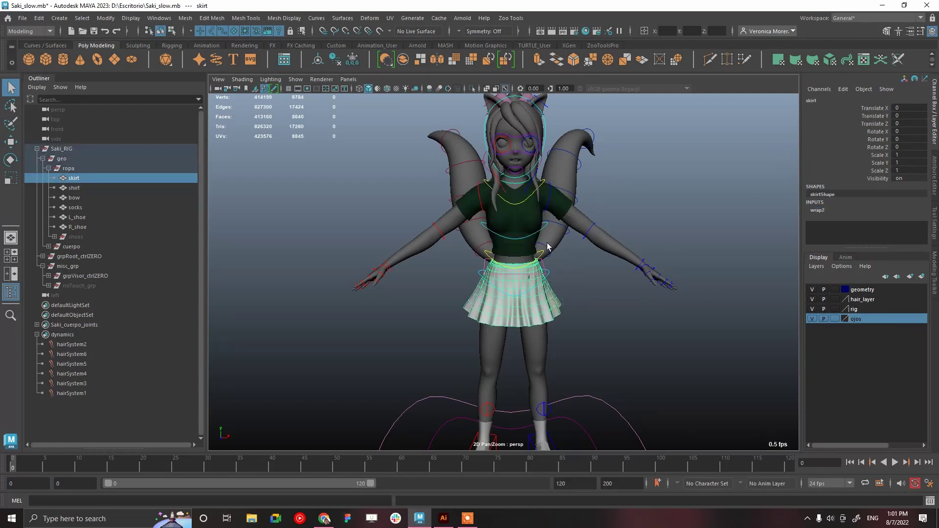
alt+drag(579, 308, 619, 319)
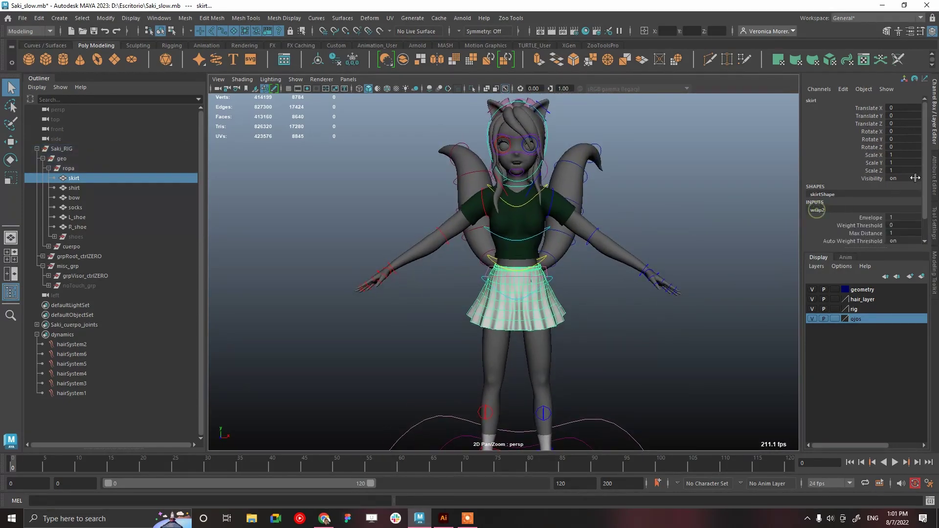
click(816, 211)
scroll(816, 210, down, 1)
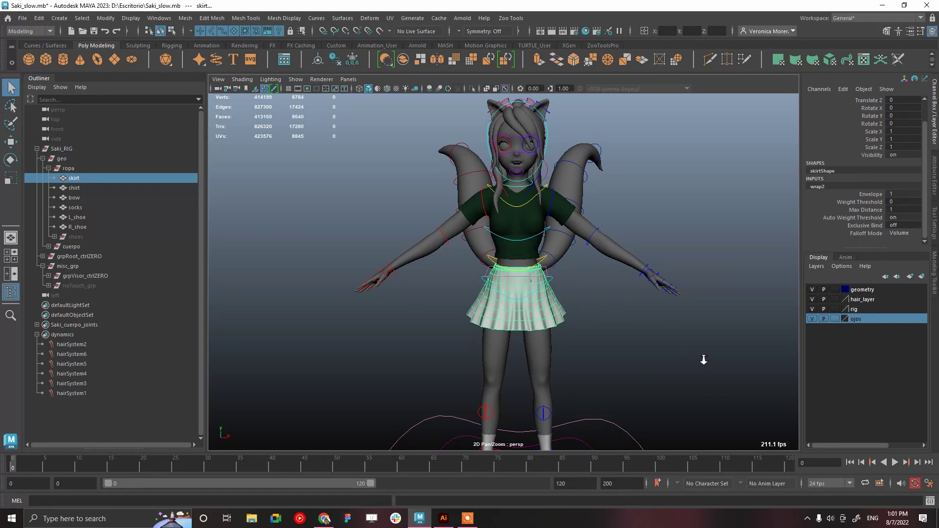
scroll(702, 360, down, 5)
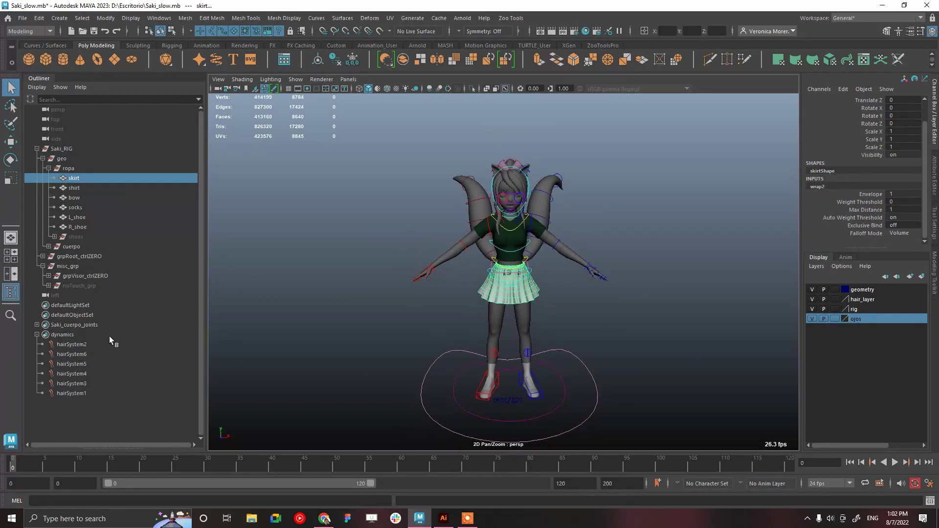
Step: Expand cuerpo and click through the R_ear, L_ear, eyelash and R_tail meshes
click(49, 247)
click(78, 256)
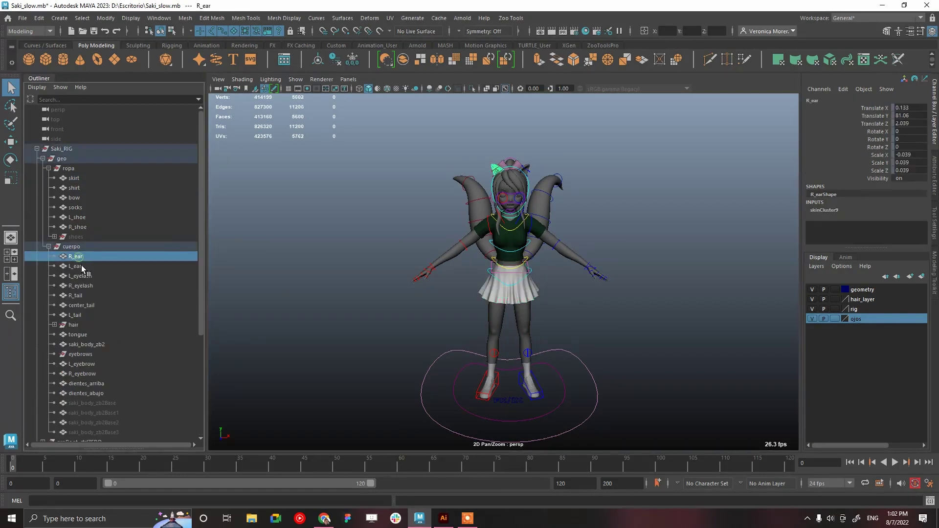
click(82, 266)
click(90, 276)
click(90, 286)
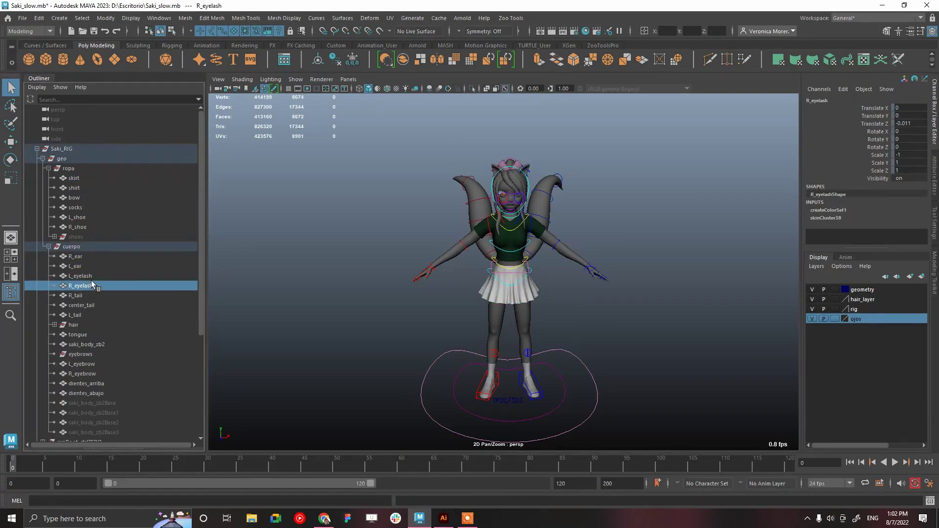
click(93, 295)
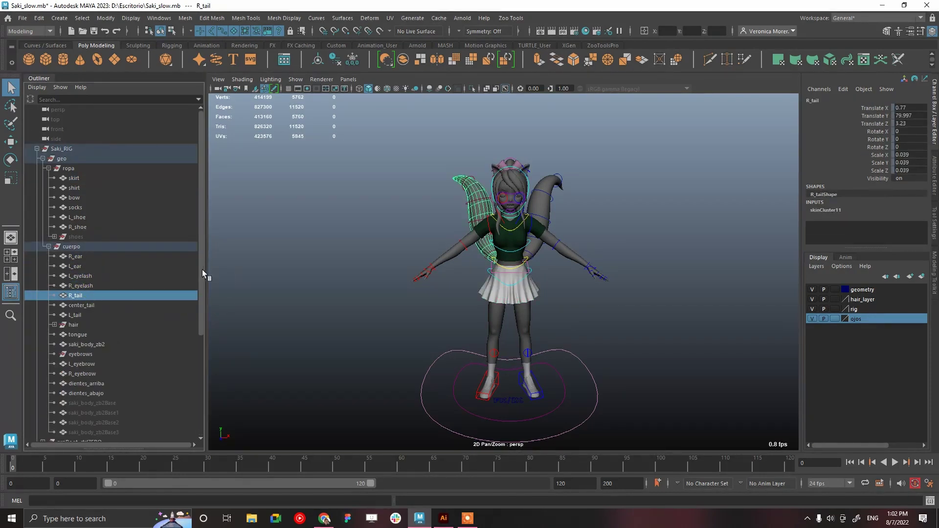
scroll(103, 263, down, 3)
Step: Select the body, eyebrow and teeth meshes, ending on dientes_arriba's skinCluster20 history
click(96, 266)
ctrl+click(93, 276)
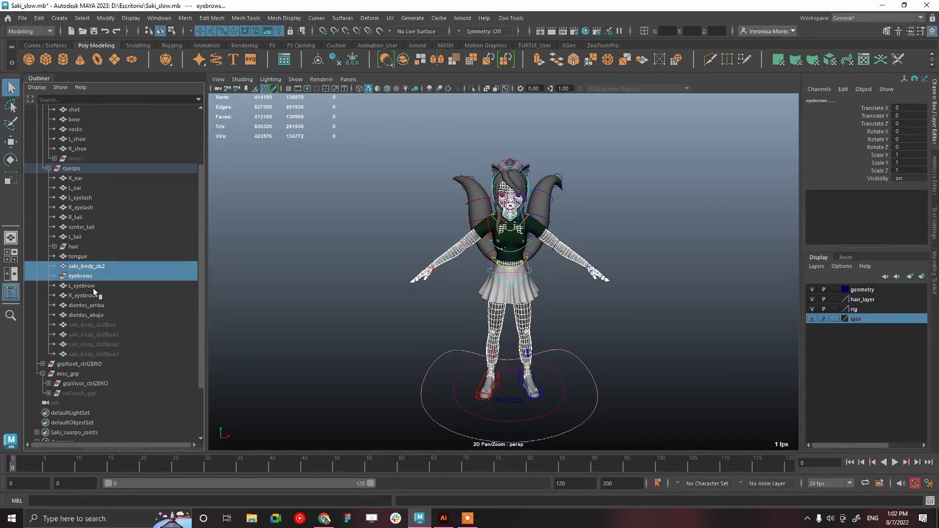
click(93, 287)
click(93, 306)
click(95, 315)
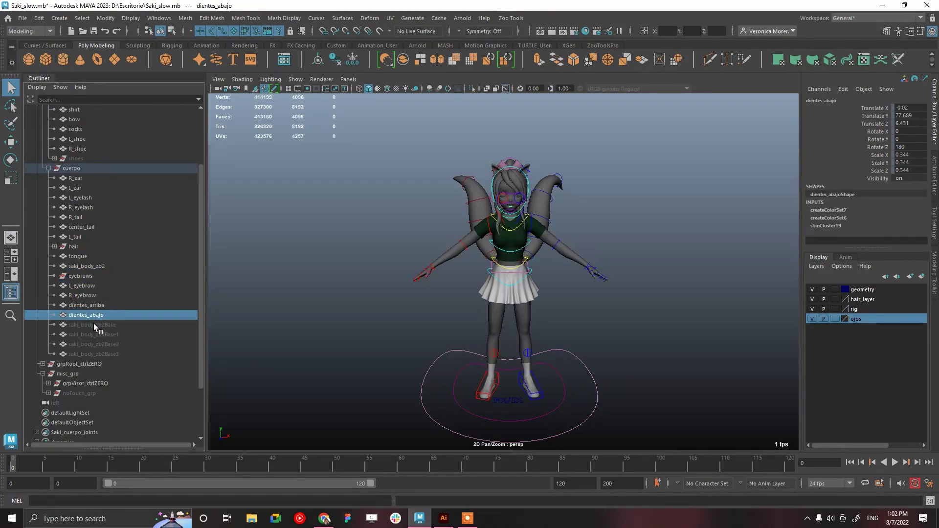
click(93, 324)
click(98, 315)
click(98, 303)
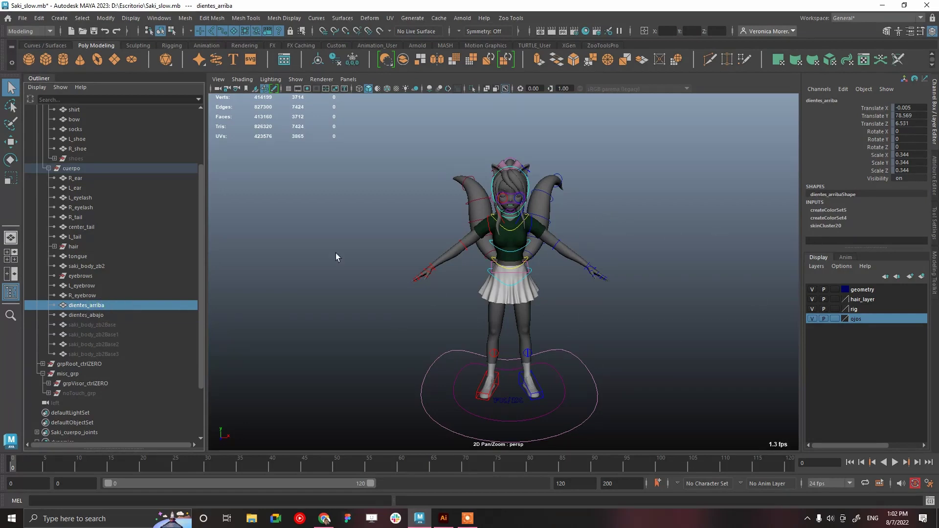
Step: Collapse the cuerpo, ropa and geo groups in the Outliner
click(48, 168)
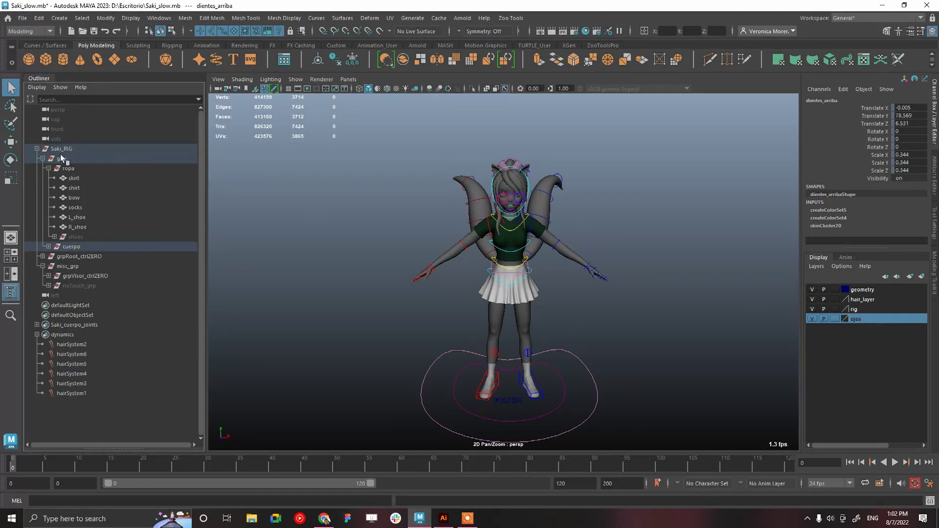
click(52, 168)
click(43, 159)
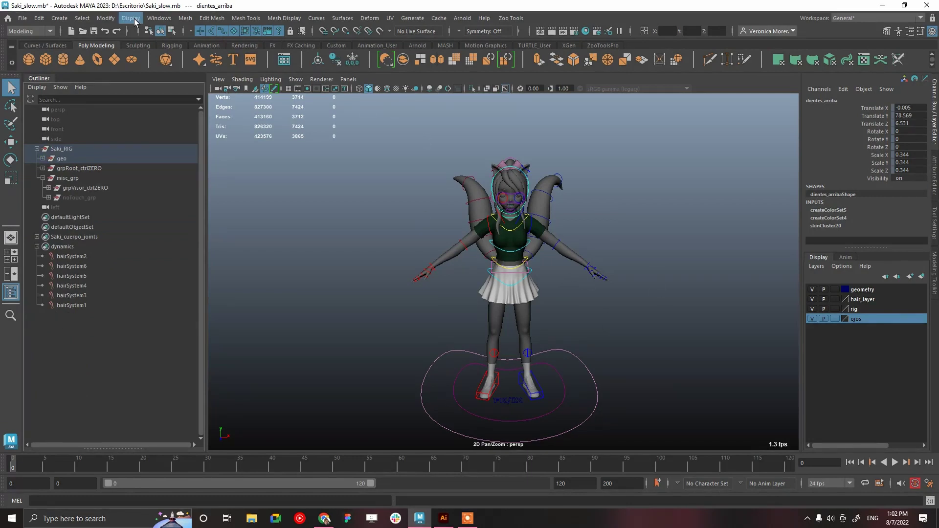
Step: Open the Profiler from General Editors and move it below the viewport
click(159, 18)
mouse_move(182, 18)
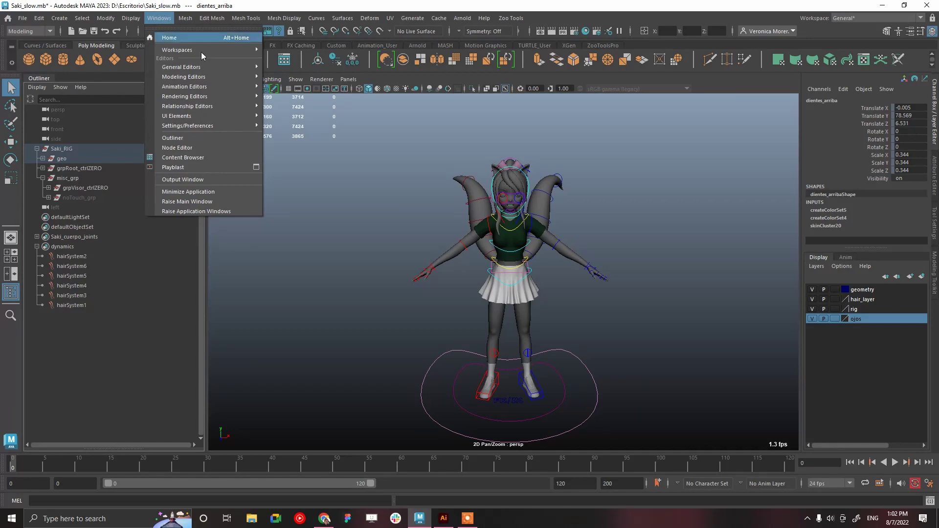
mouse_move(244, 65)
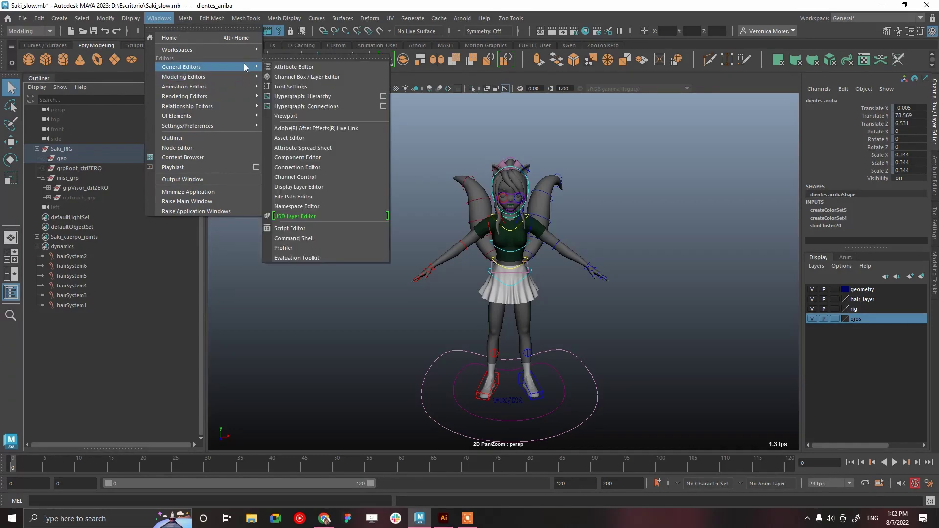
click(311, 248)
drag(489, 99, 513, 285)
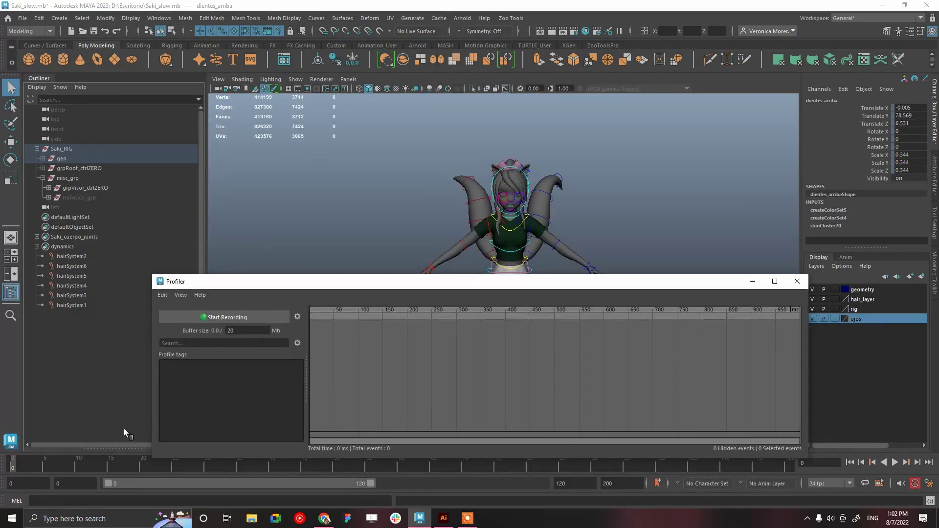
Step: Record a performance profile of one animation playback run
key(alt+v)
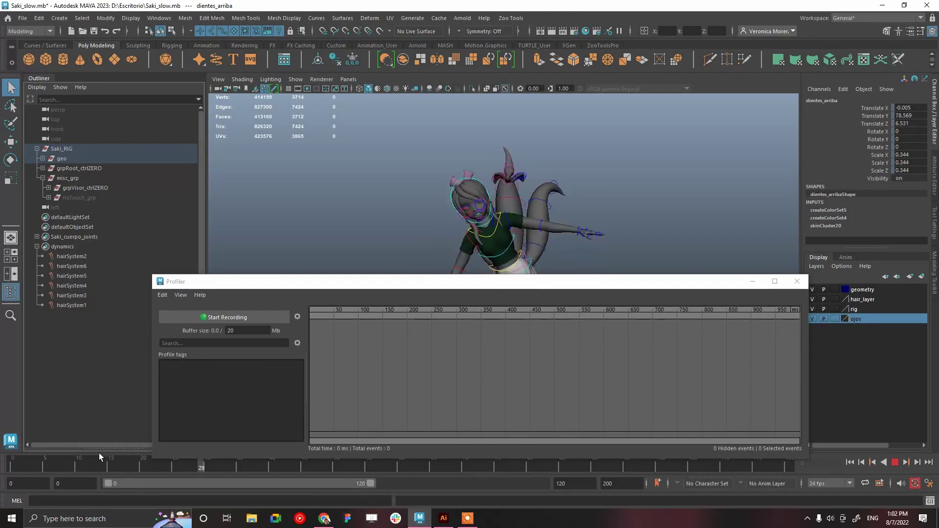
click(12, 464)
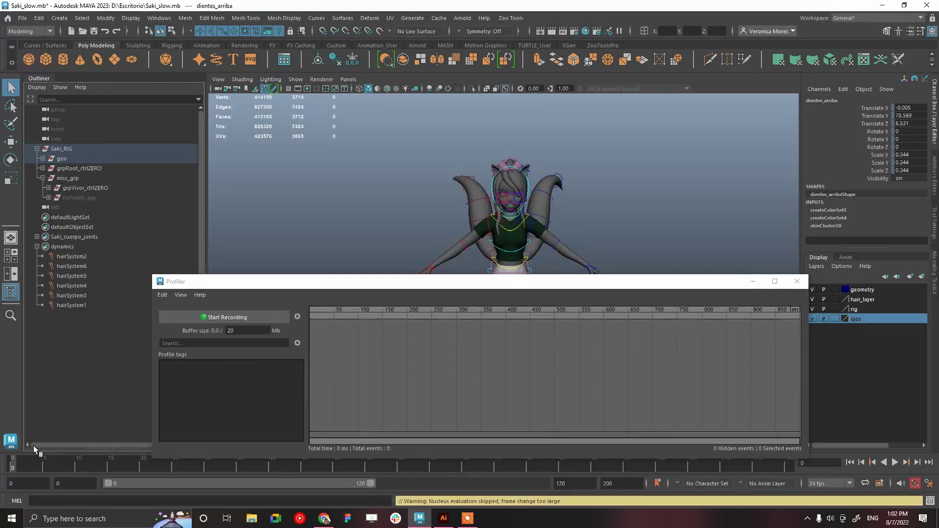
click(250, 316)
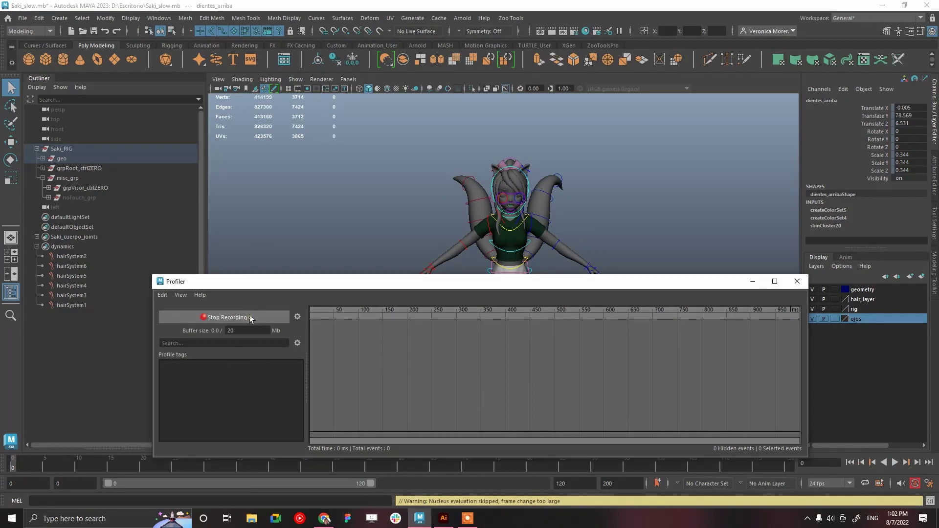
click(895, 463)
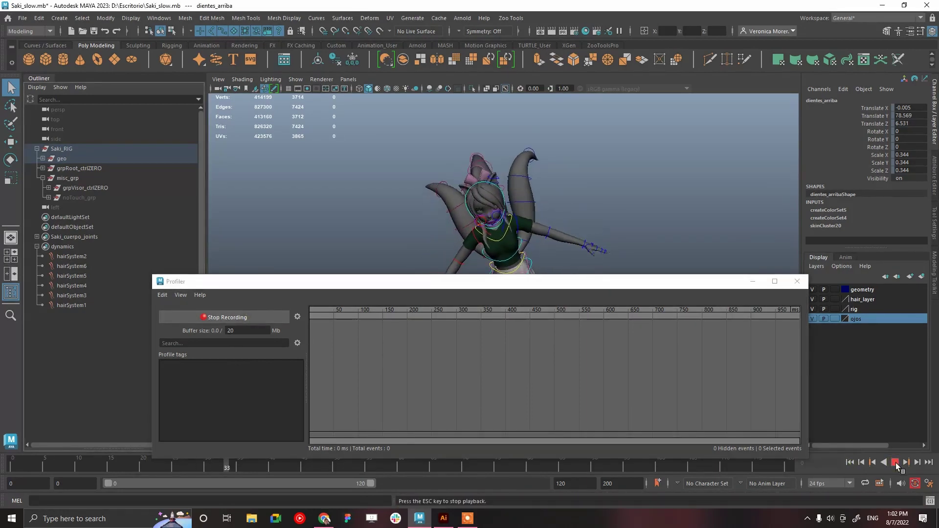
click(895, 463)
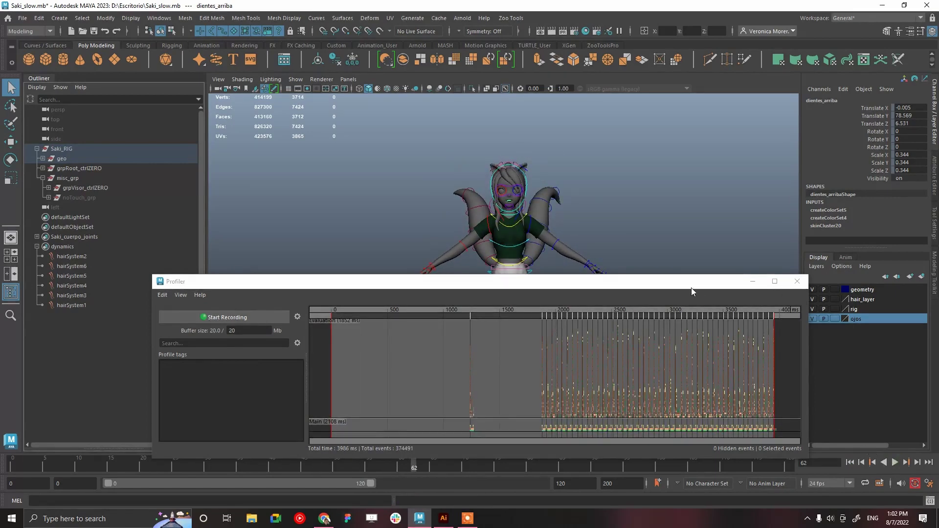
Step: Enlarge the Profiler and zoom its graph to the 1800–3250 ms range
drag(670, 274, 669, 244)
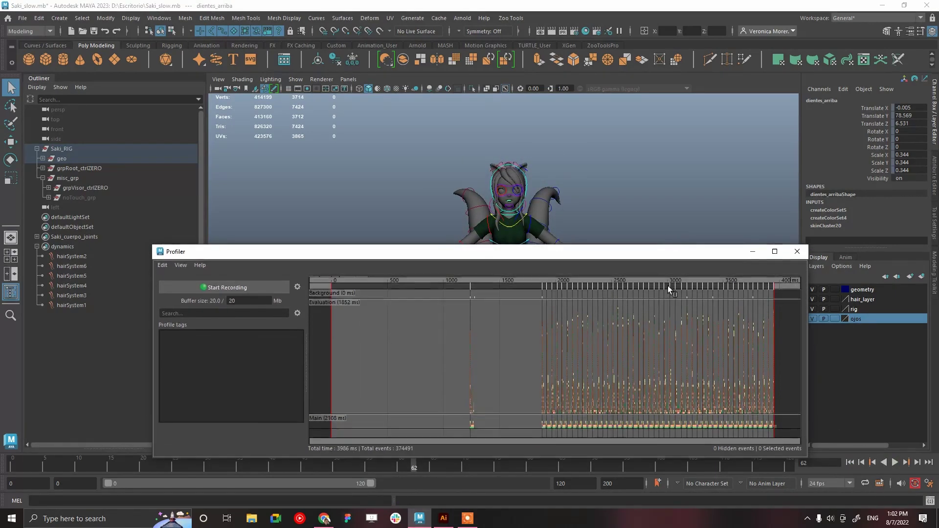
drag(541, 352, 704, 408)
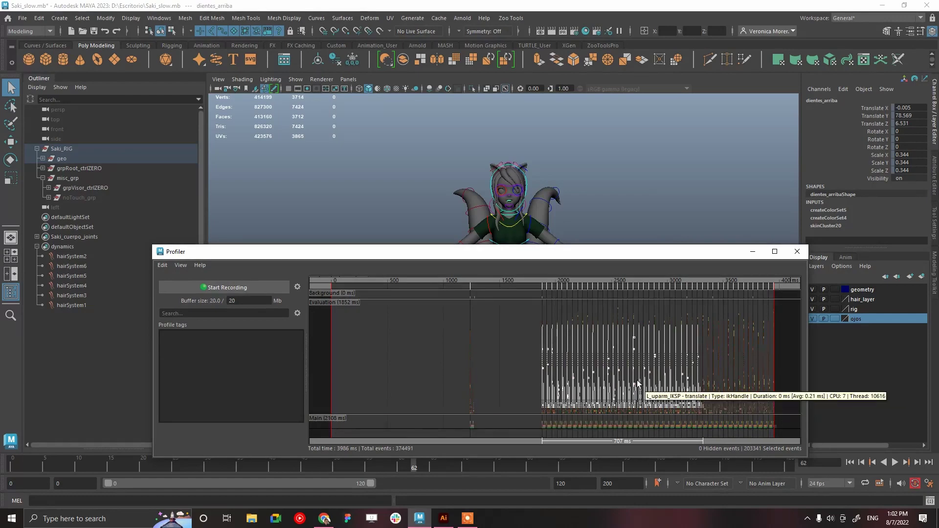
key(f)
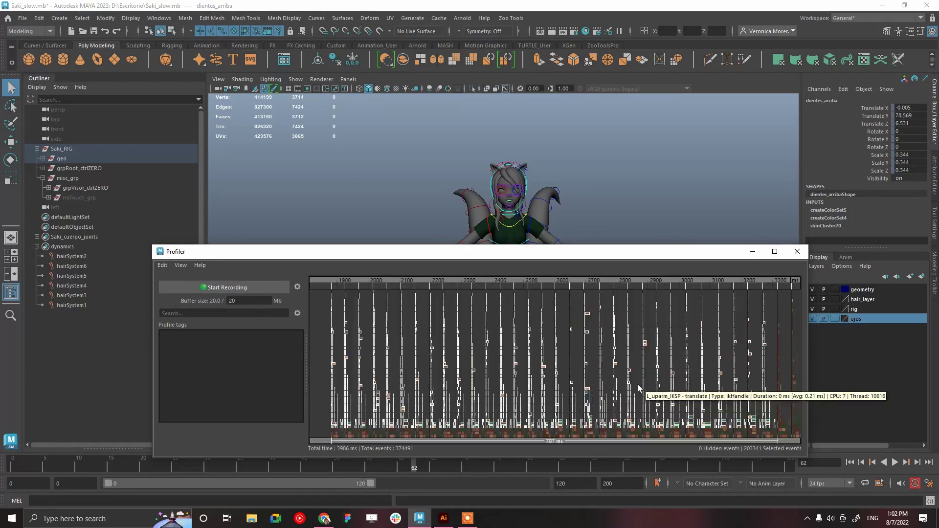
Step: Inspect the R_eye_geoShape evaluation events, about 9 ms each, then close the Profiler
click(588, 315)
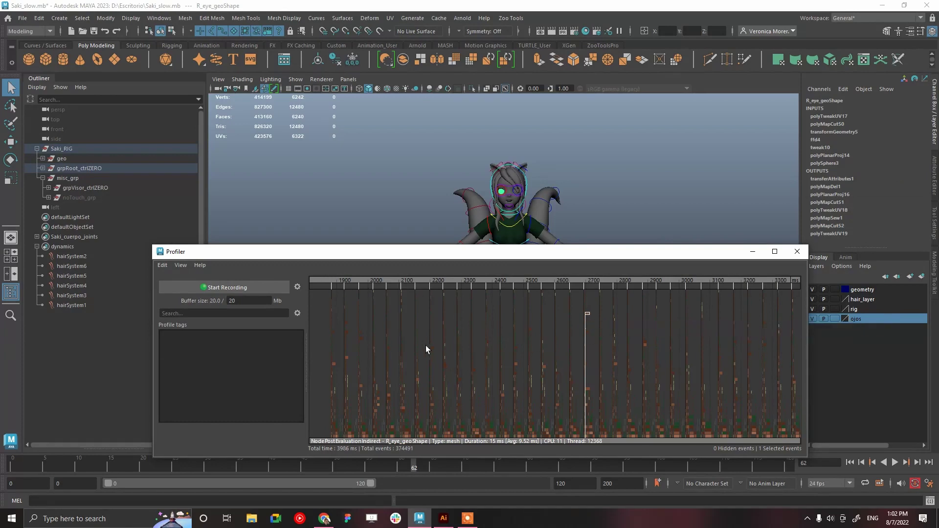
click(348, 359)
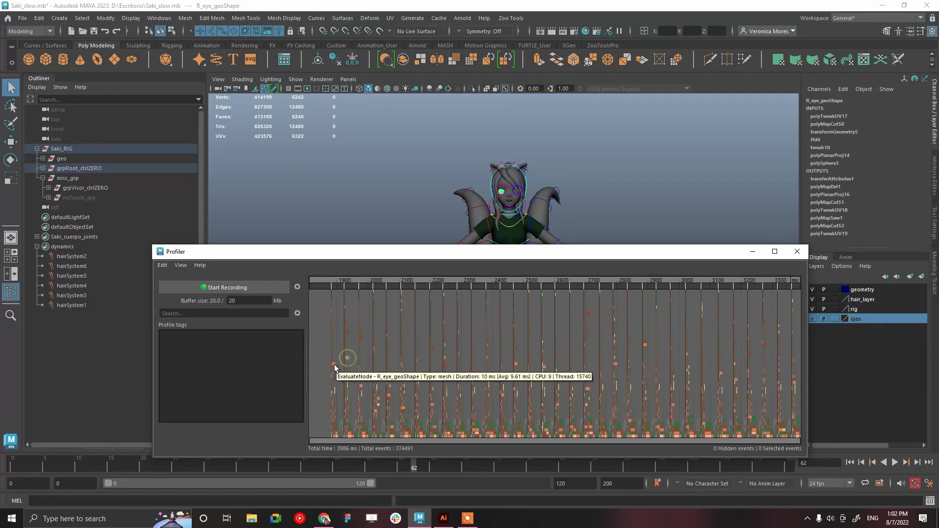
click(334, 365)
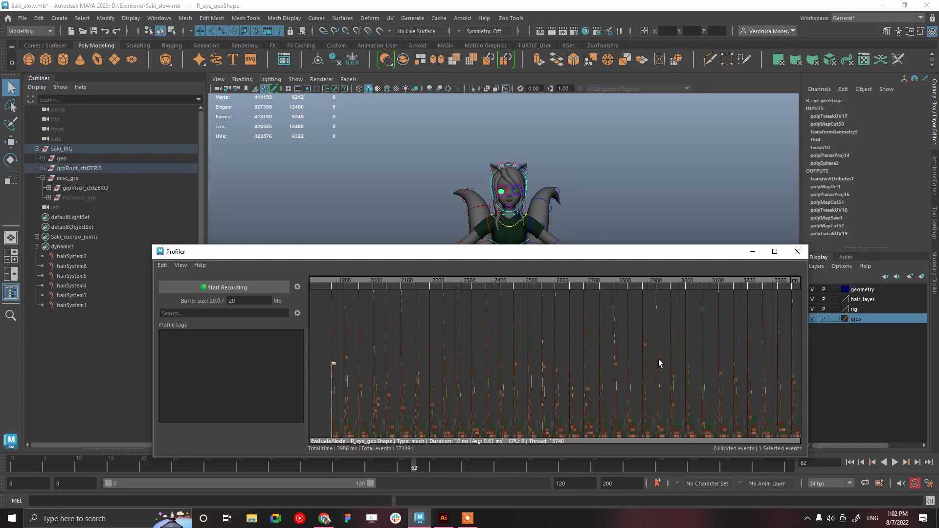
click(615, 365)
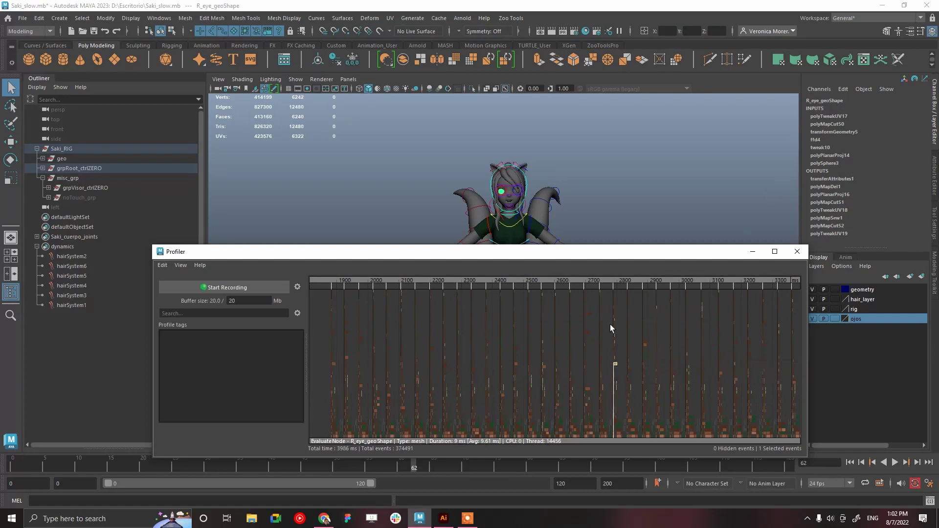
click(515, 364)
click(722, 373)
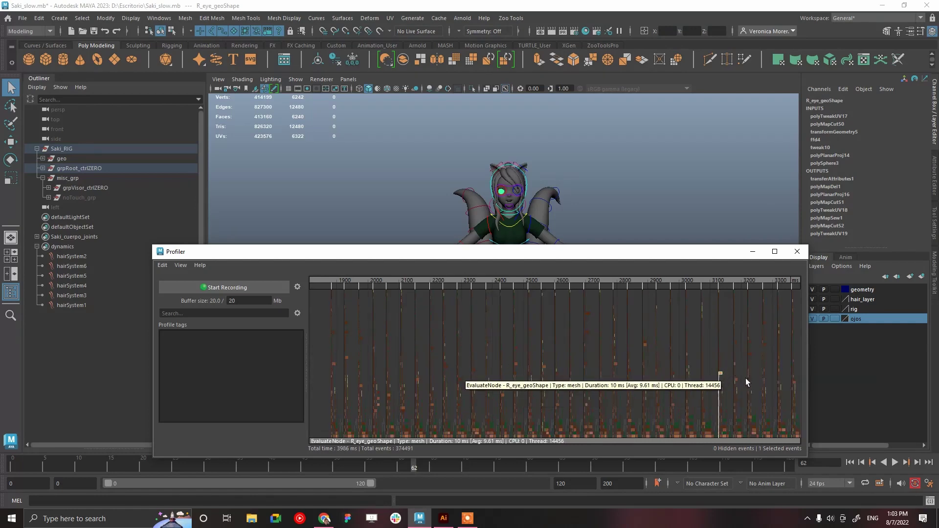
click(737, 379)
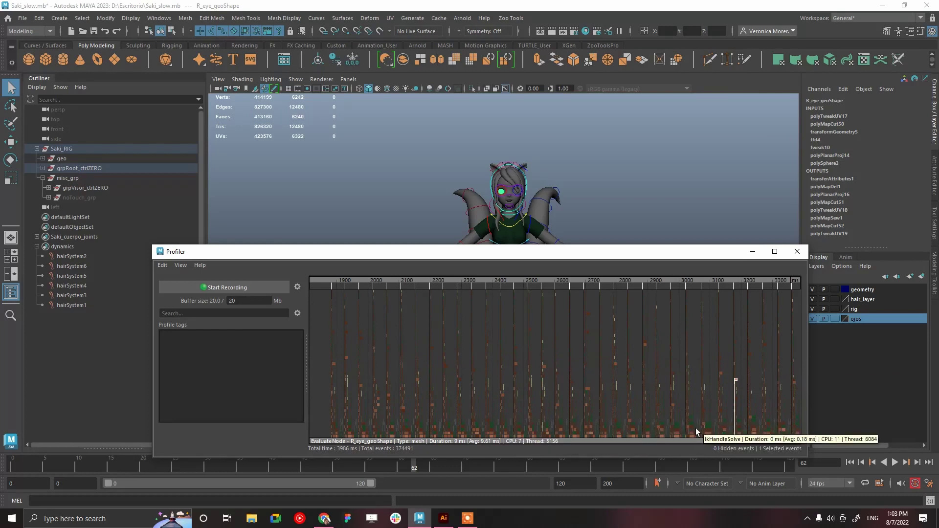
click(503, 395)
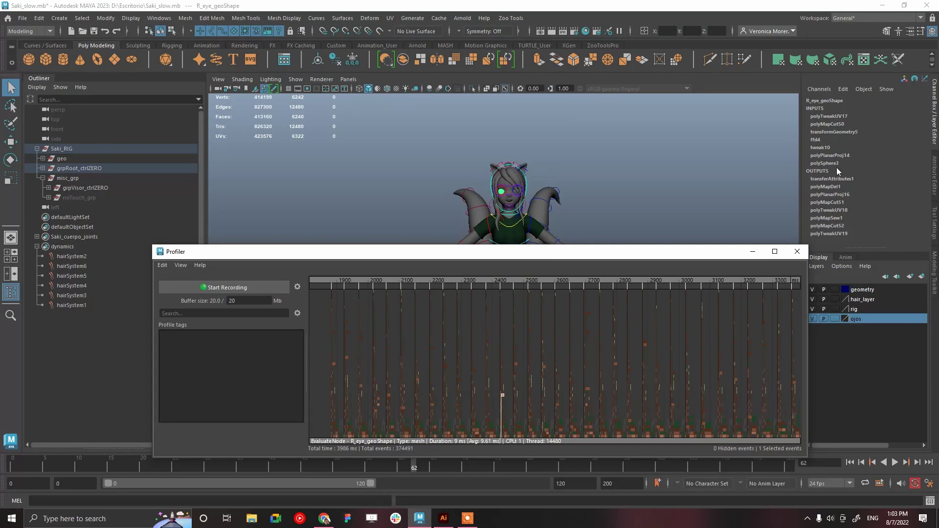
click(800, 248)
Step: Zoom in on the head and frame the selected R_eye_geo in the Outliner
drag(596, 212, 675, 399)
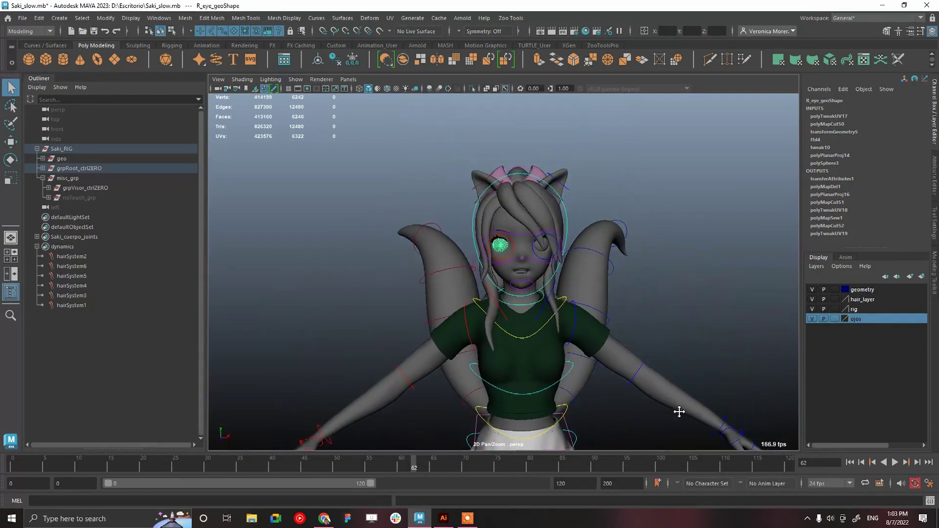
key(f)
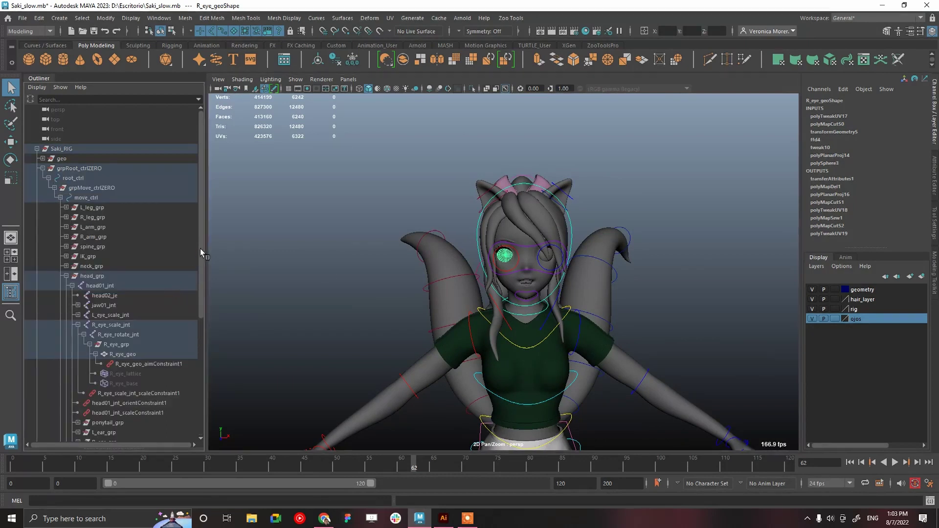
drag(200, 249, 198, 296)
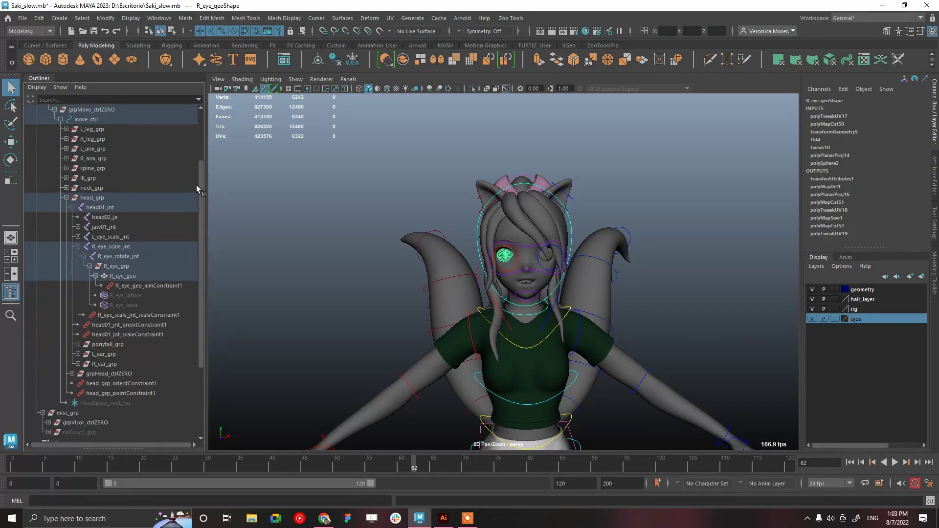
drag(197, 186, 199, 153)
drag(202, 224, 166, 260)
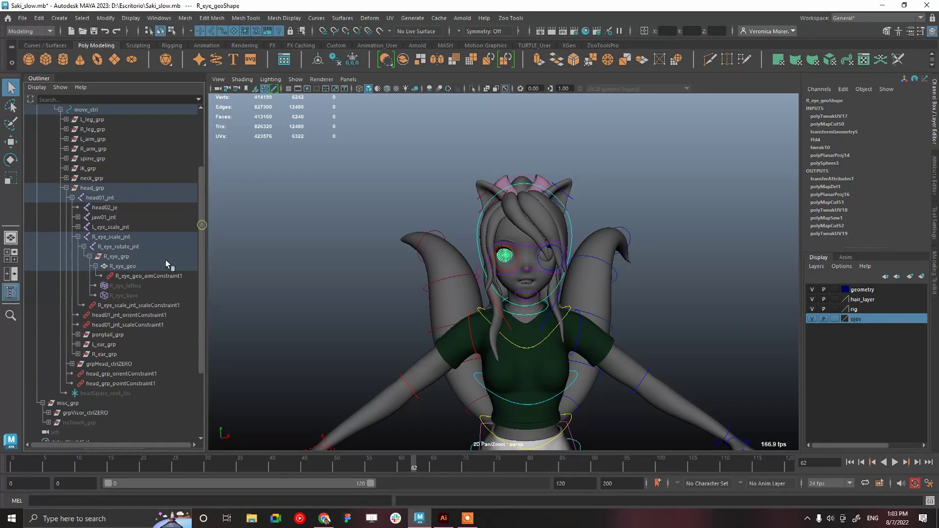
scroll(580, 254, up, 5)
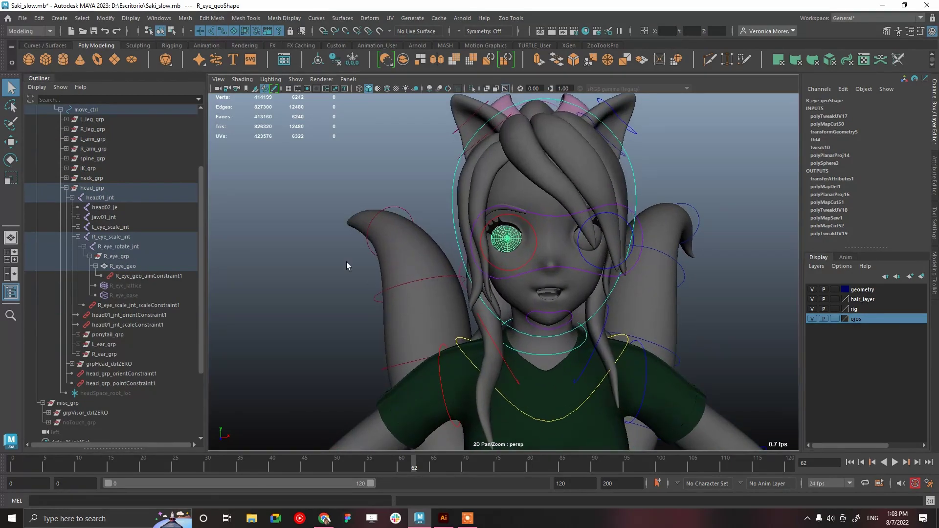
Step: Open the UV Editor from the UV menu, then reopen Saki_slow.mb after the crash
click(30, 31)
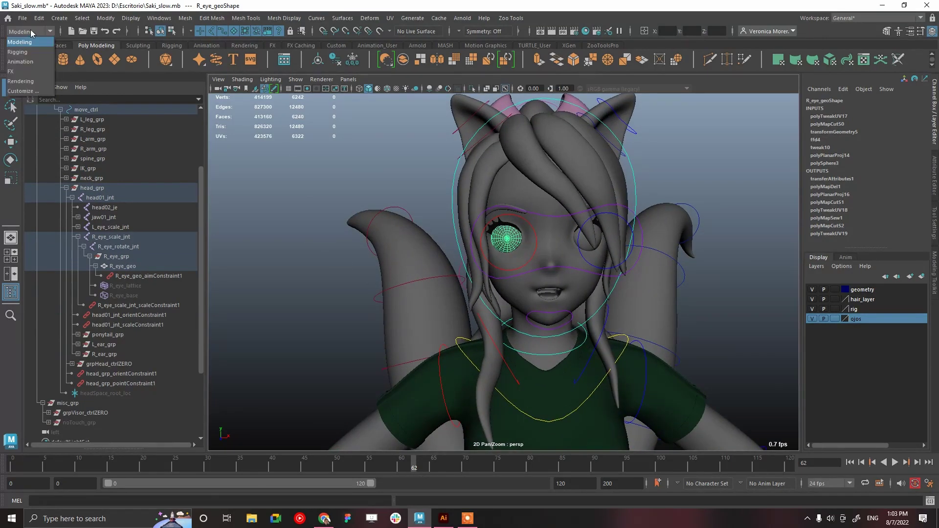
click(390, 18)
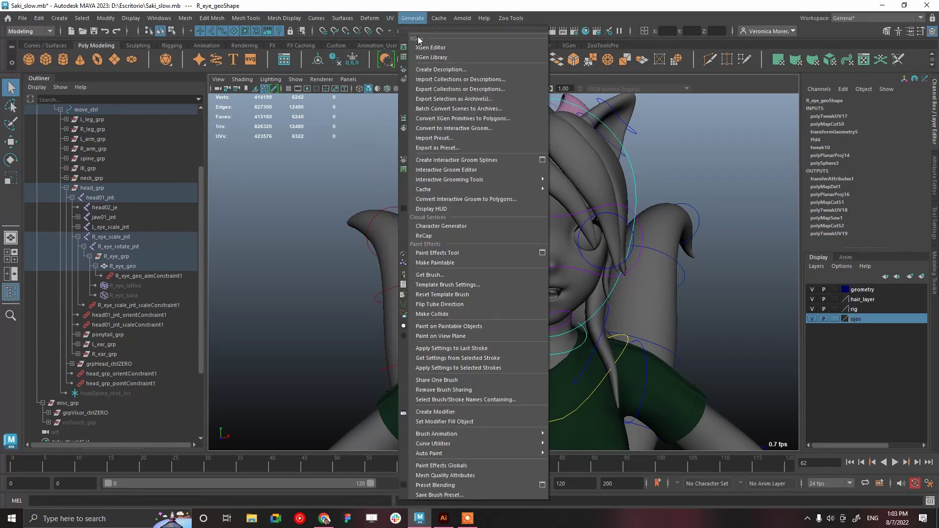
click(406, 37)
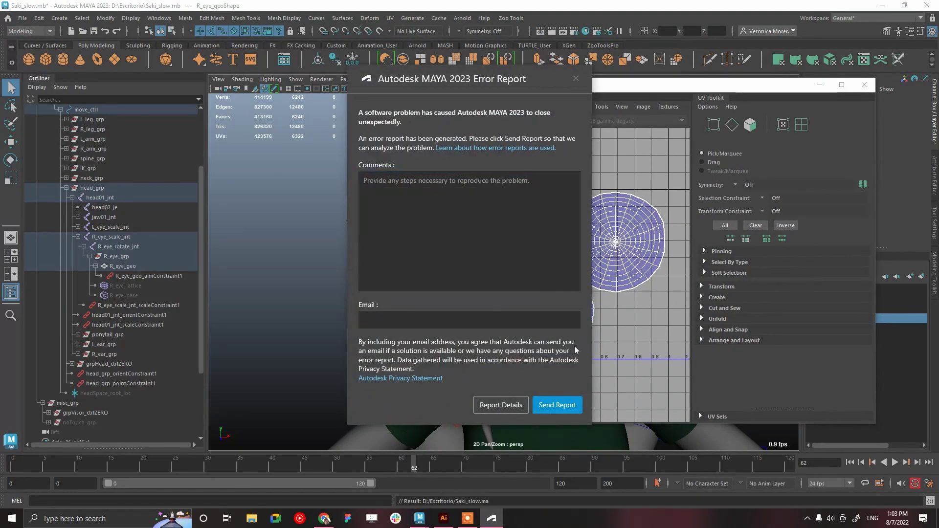
click(468, 518)
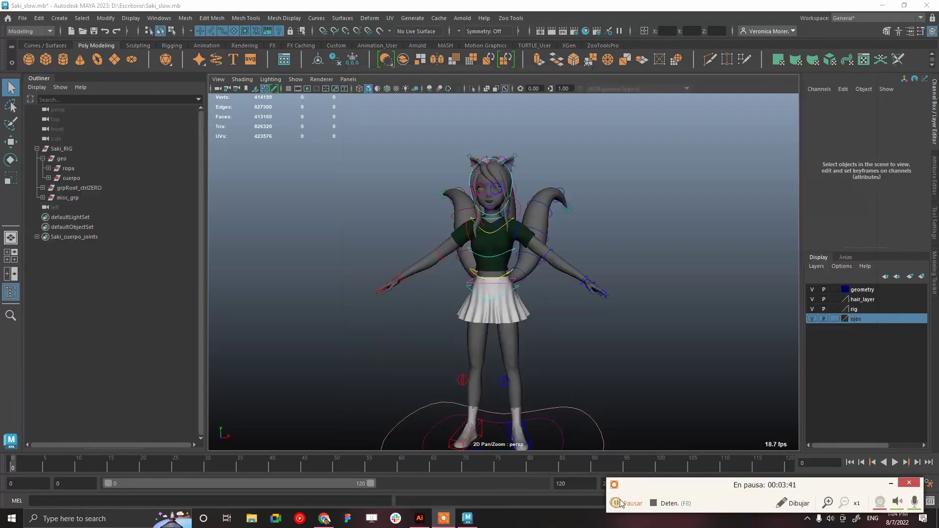
Step: Frame the face, select R_eye_geo and show R_eye_geoShape in the Channel Box
scroll(580, 335, up, 5)
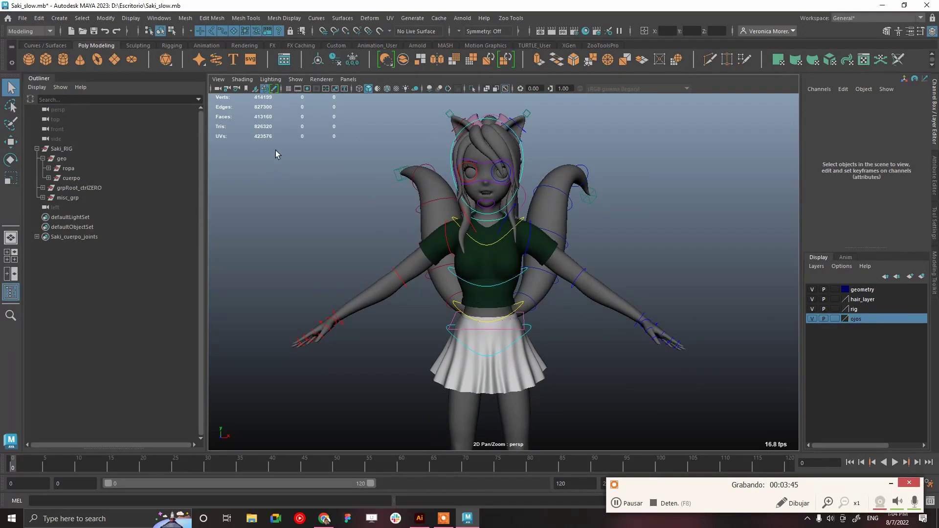
alt+middle_drag(506, 218, 486, 340)
scroll(482, 330, up, 4)
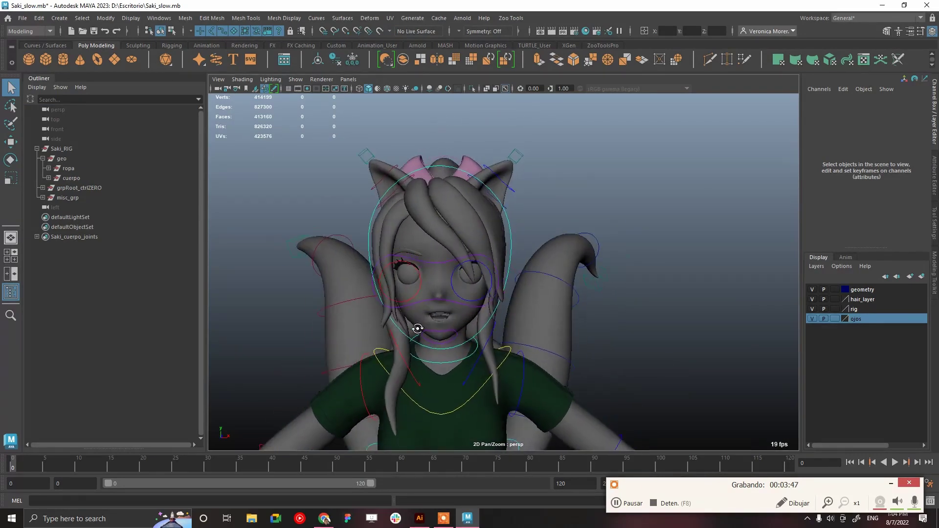
click(407, 280)
scroll(916, 151, down, 1)
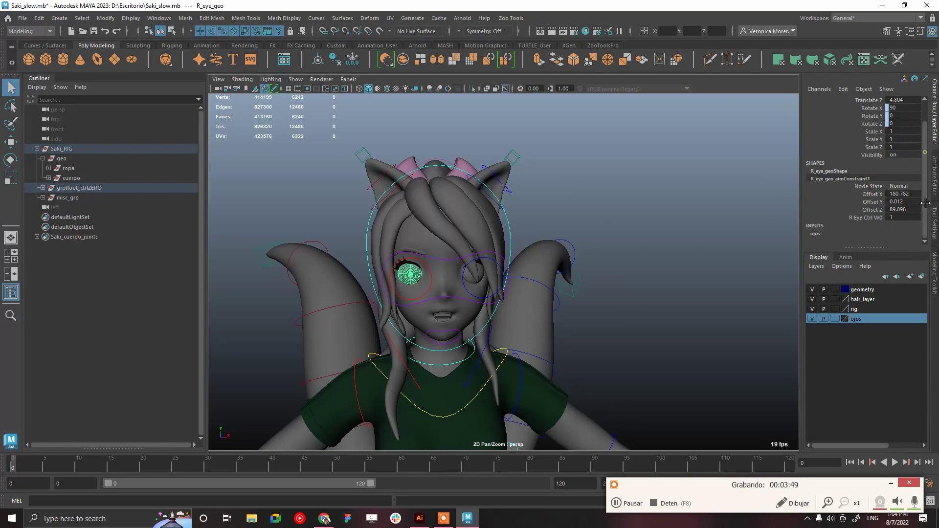
click(839, 171)
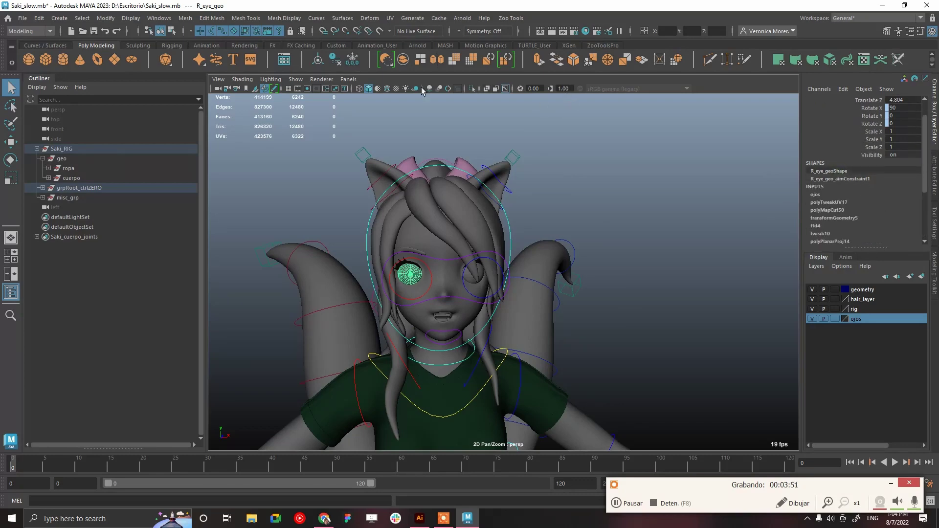
Step: Open the UV Editor with the right eye's two circular shells, sized over the viewport
click(390, 18)
click(411, 33)
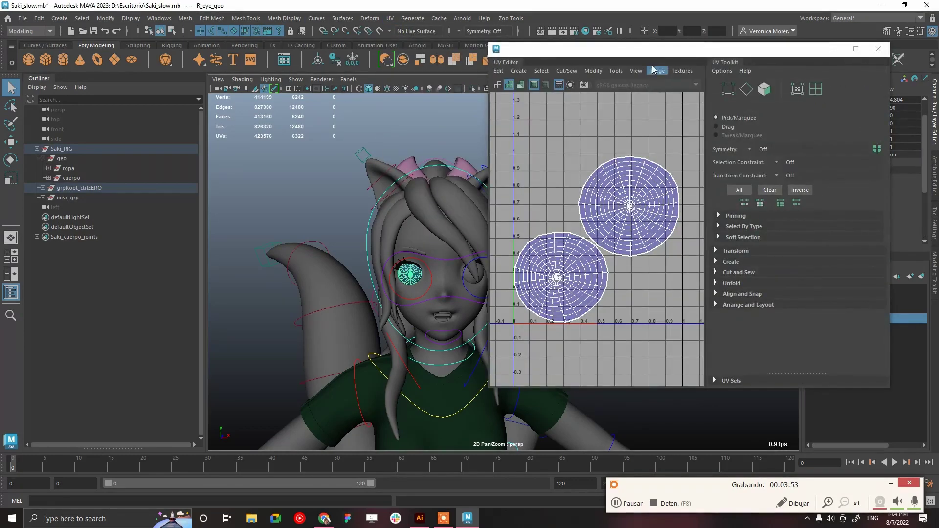
drag(653, 49, 625, 161)
drag(463, 159, 571, 170)
alt+middle_drag(487, 313, 488, 288)
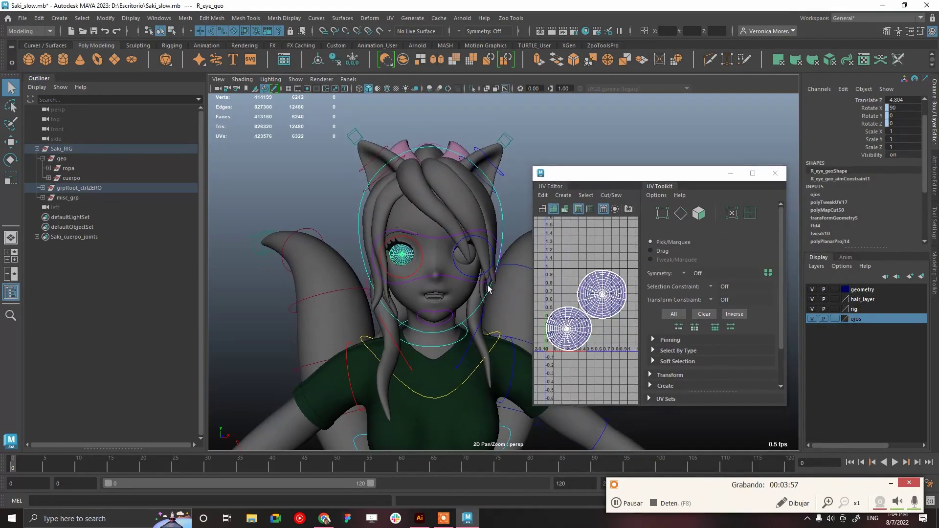
alt+drag(488, 289, 493, 295)
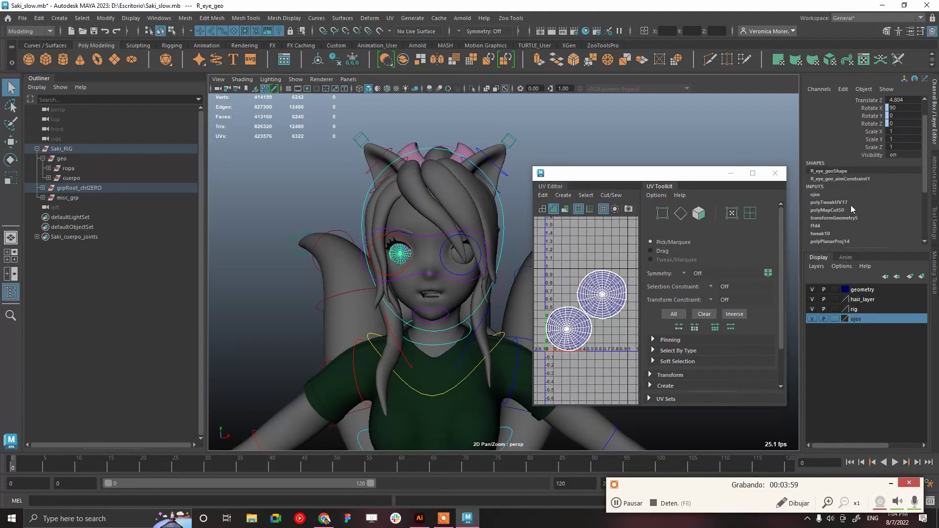
drag(924, 188, 925, 206)
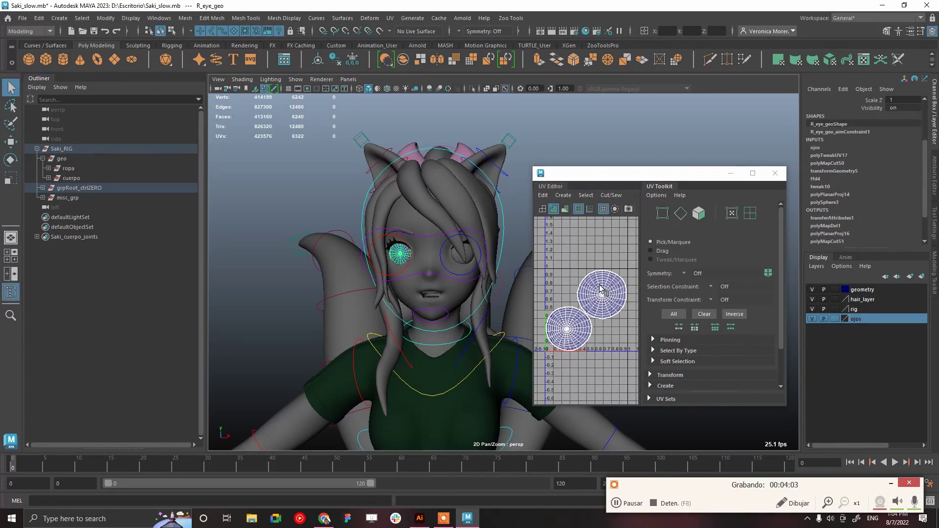
click(38, 18)
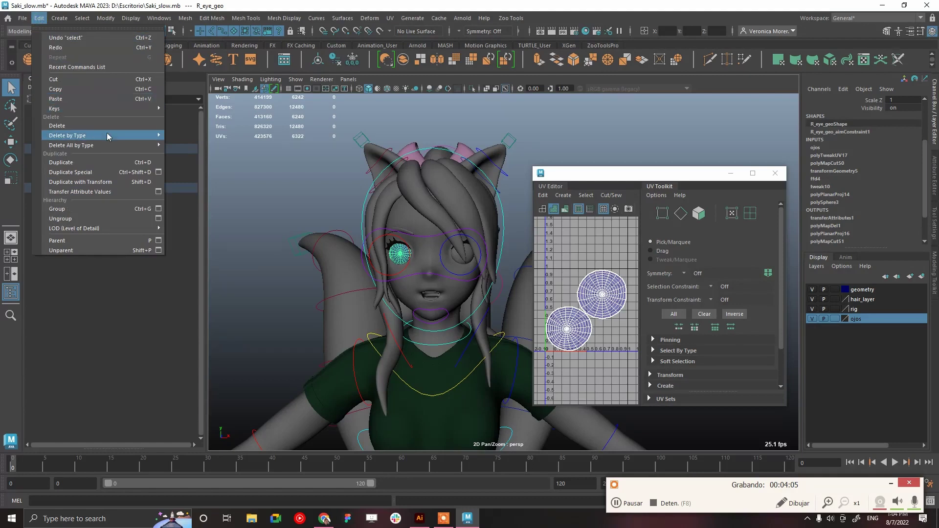
Step: Delete the right eye's non-deformer history and unhide its lattice
mouse_move(109, 136)
click(244, 145)
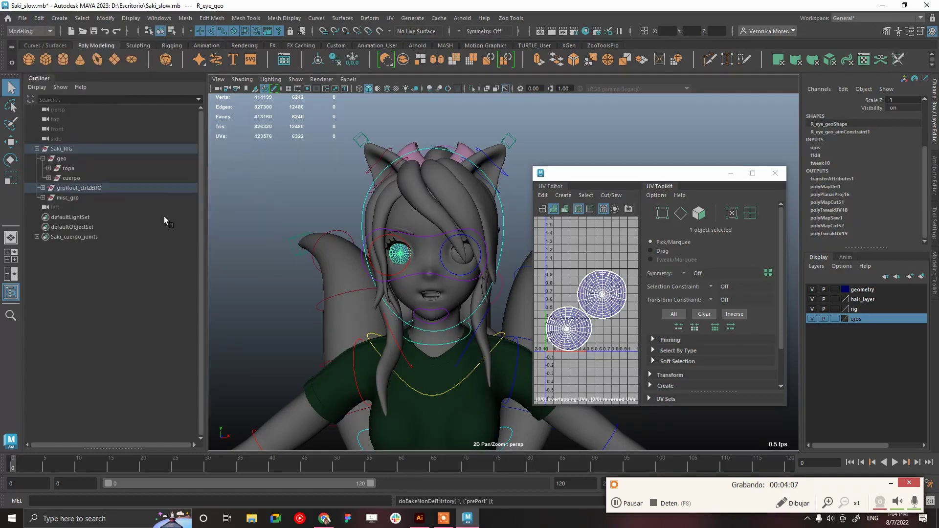
click(126, 384)
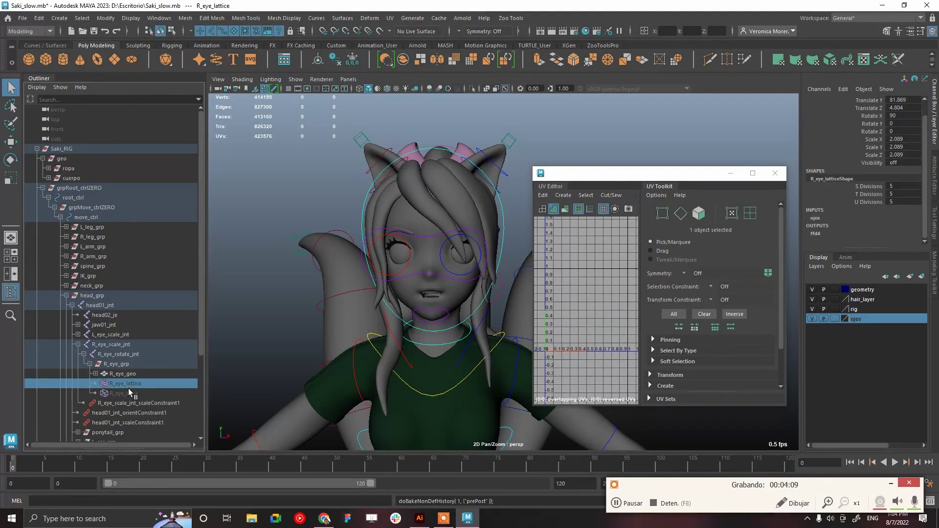
key(h)
Step: Test-move R_eye_ctrl and undo, and turn on Wireframe on Shaded
click(372, 261)
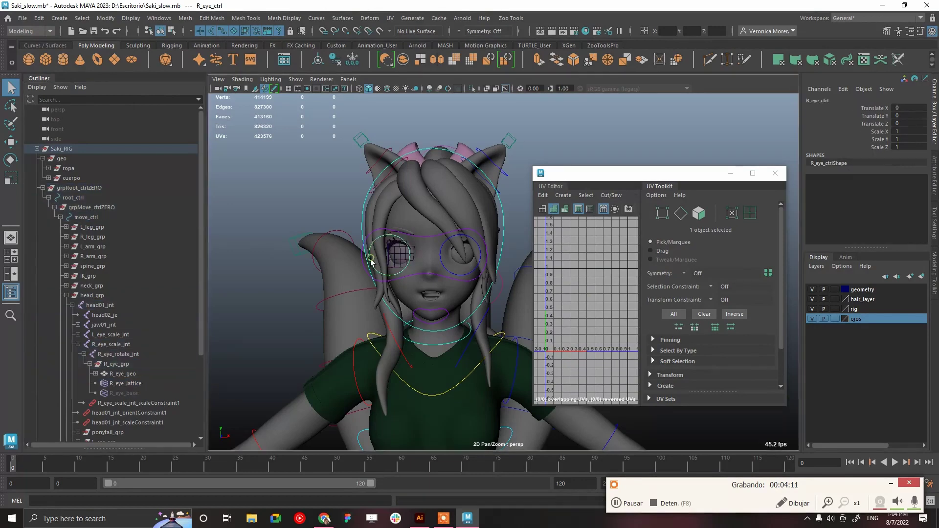
key(w)
drag(417, 256, 408, 189)
key(ctrl+z)
key(ctrl+z)
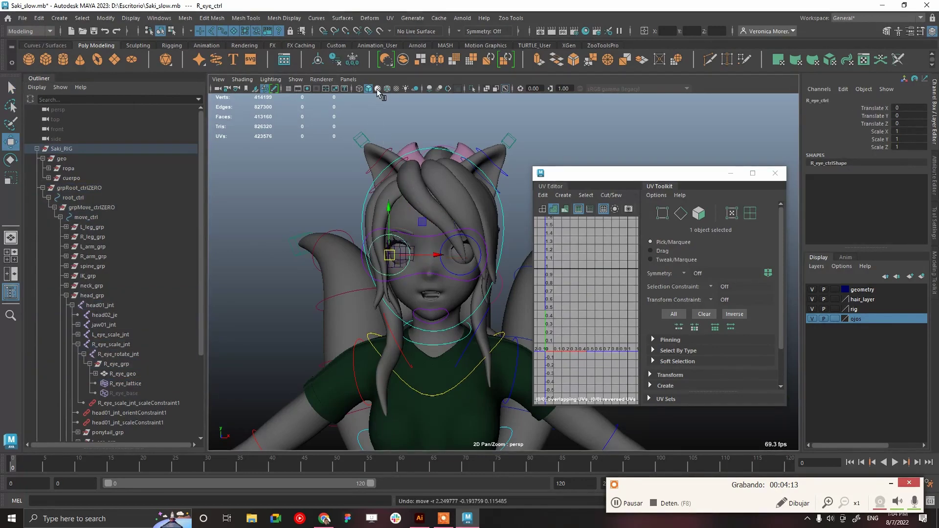
click(387, 88)
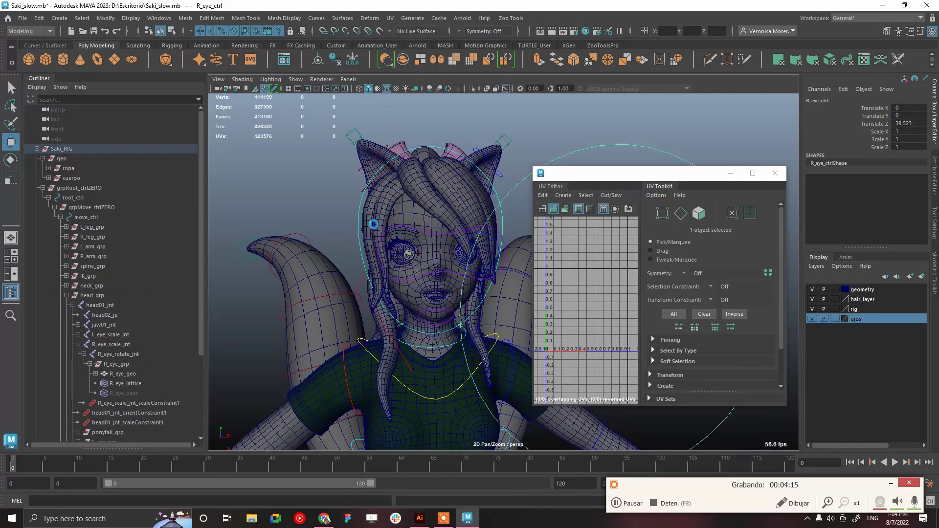
drag(417, 251, 422, 289)
key(ctrl+z)
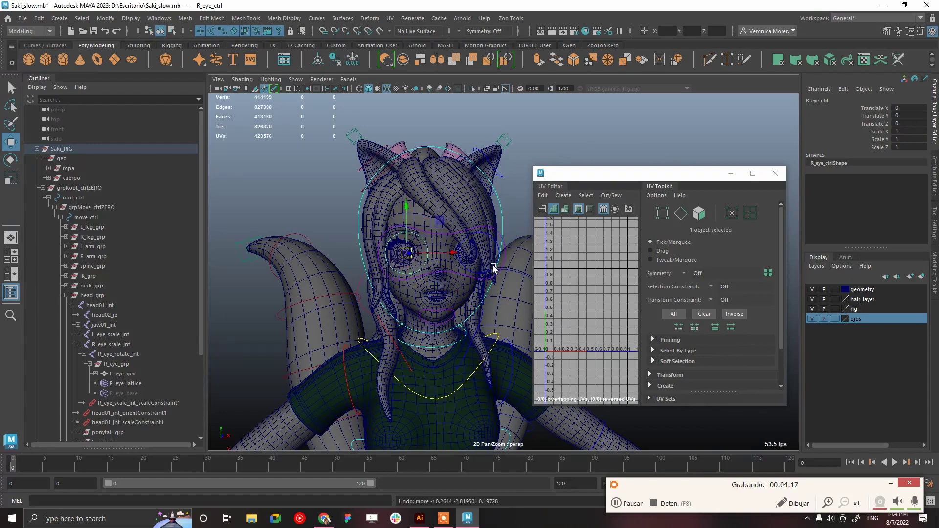
scroll(360, 254, up, 5)
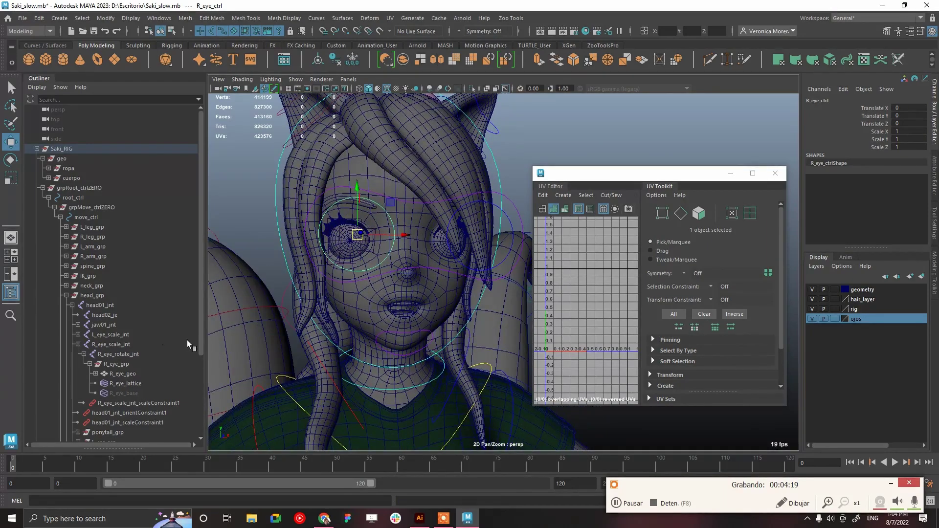
Step: Check R_eye_geo's history, then list L_eye_geo's long UV-edit history
click(121, 372)
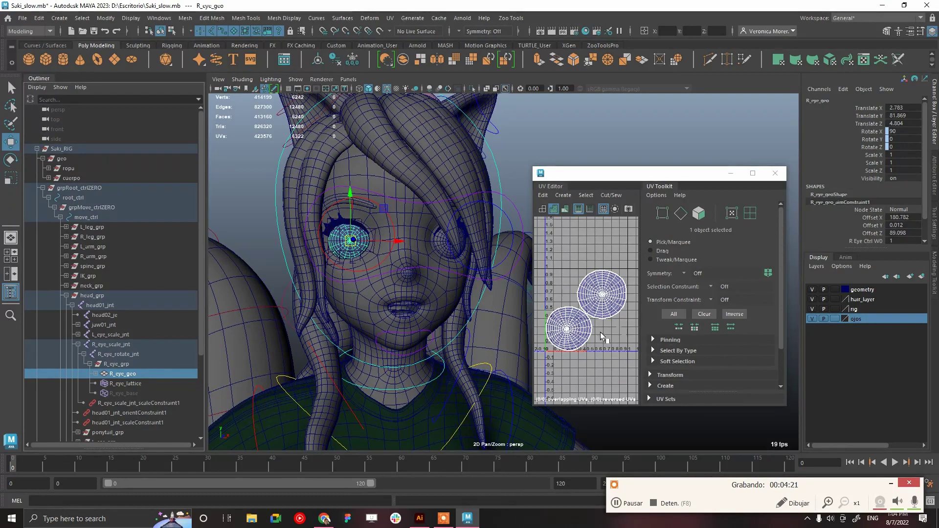
click(829, 194)
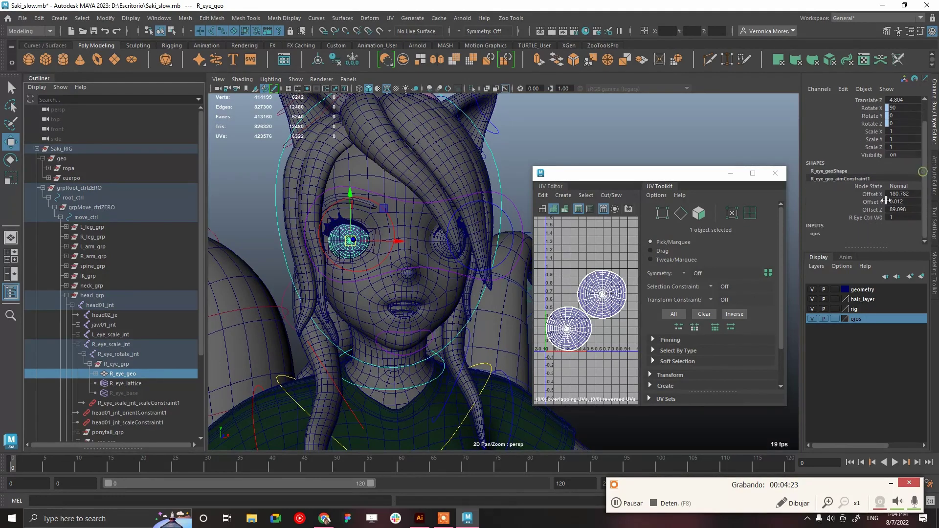
double_click(842, 170)
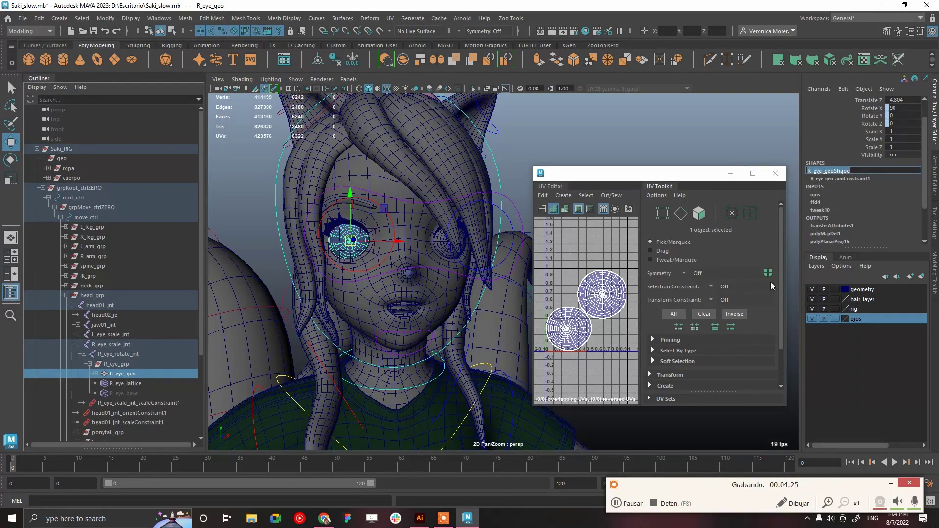
click(452, 247)
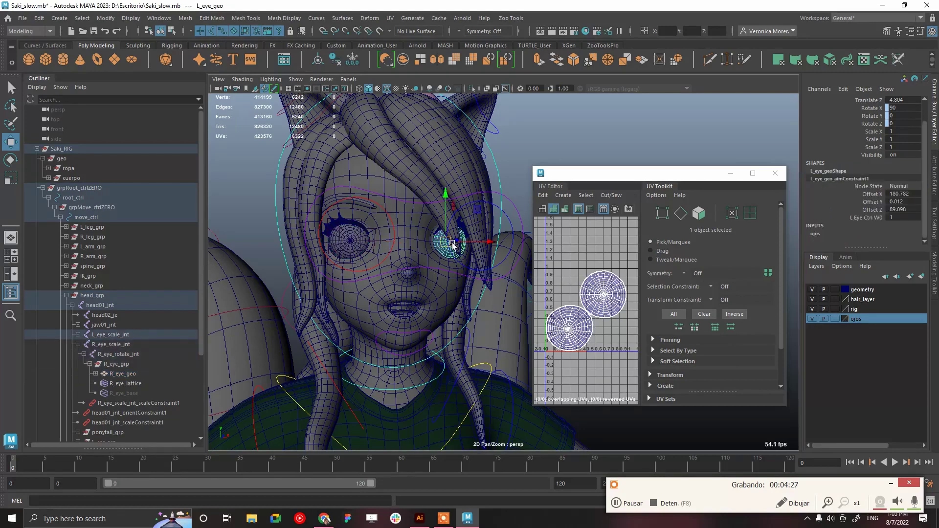
double_click(832, 170)
scroll(926, 221, down, 3)
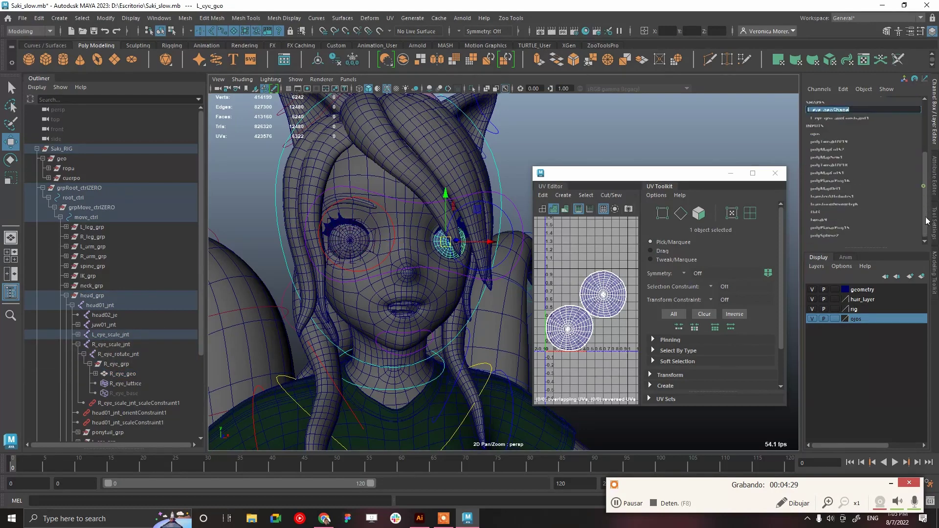
Step: Delete L_eye_geo's non-deformer history, keeping its aim constraint, and hide the right eye lattice
click(39, 18)
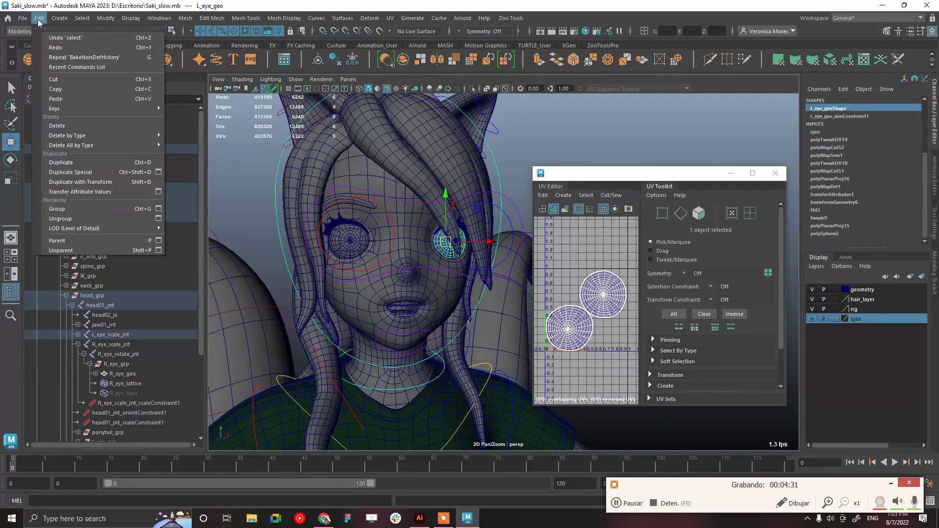
click(218, 147)
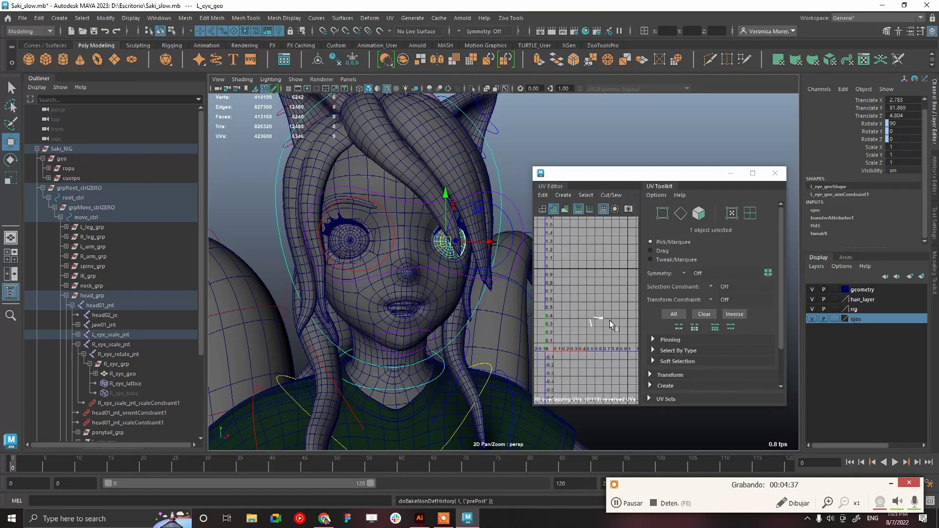
click(352, 242)
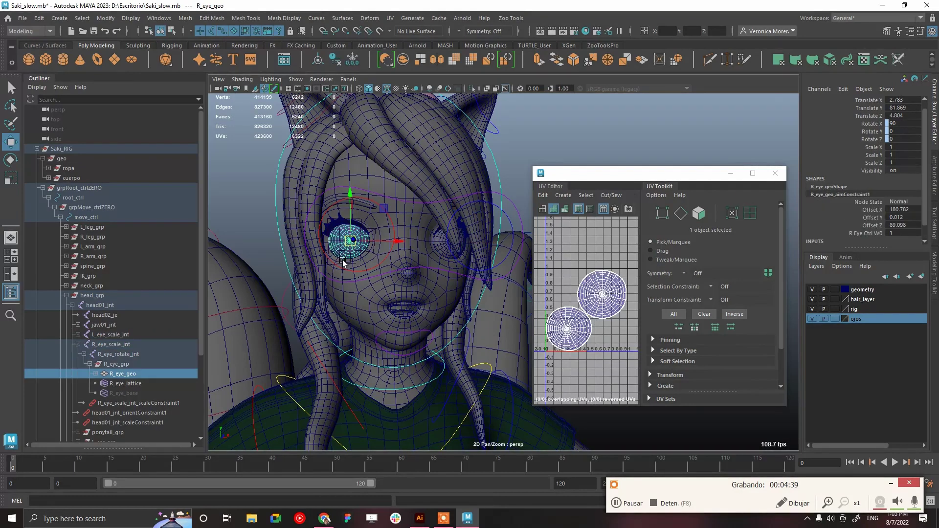
click(134, 384)
key(h)
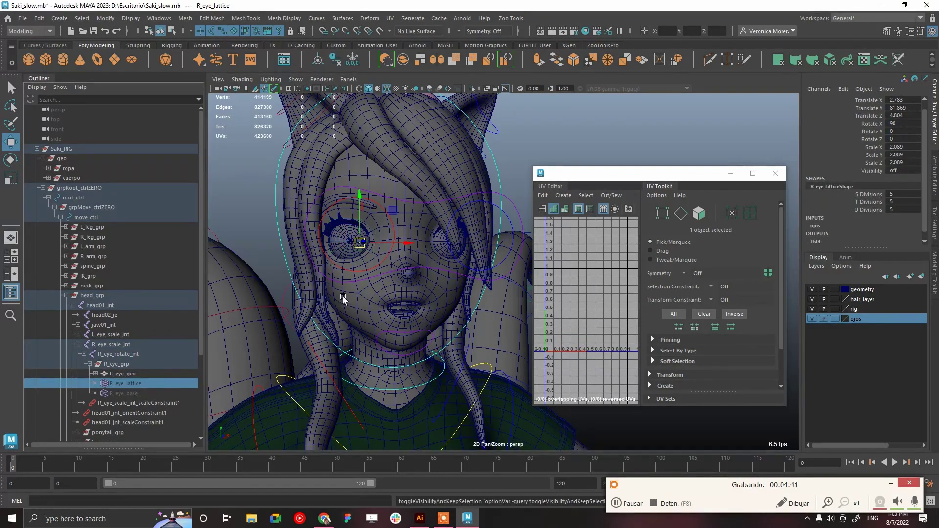
click(332, 245)
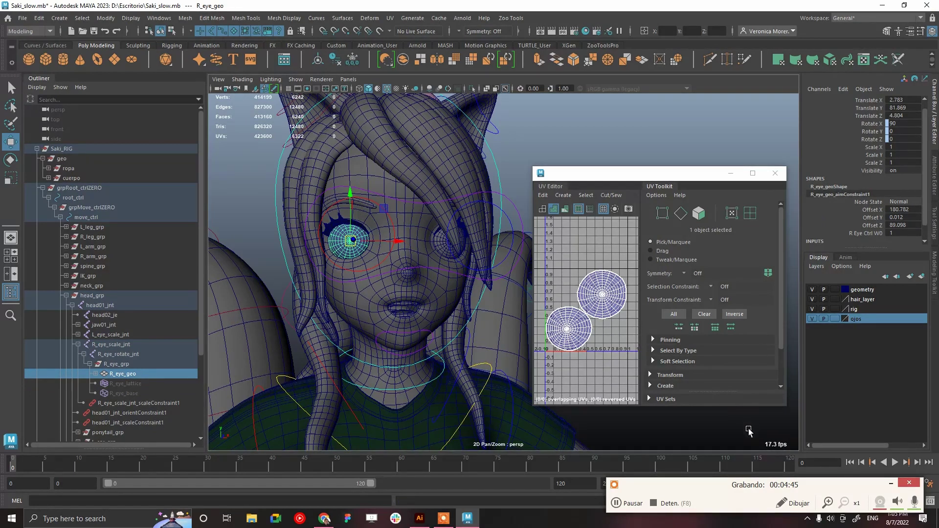
click(444, 243)
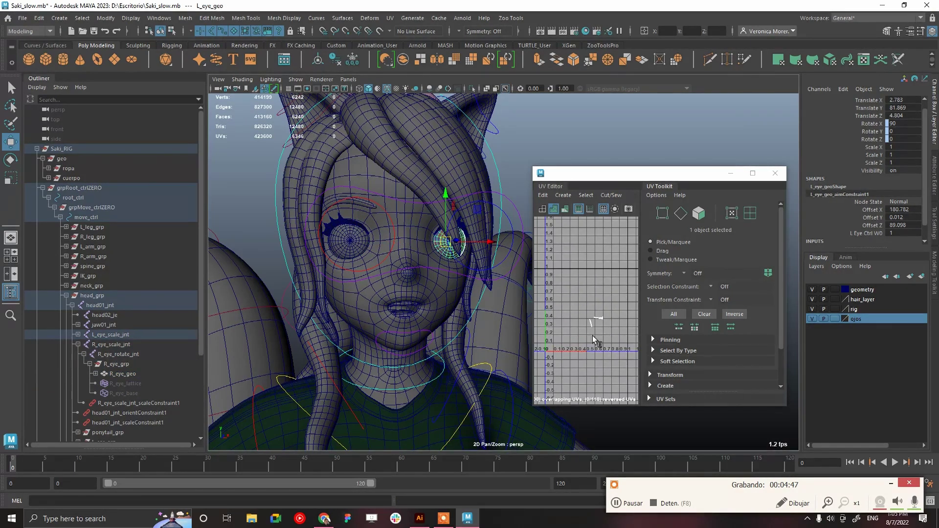
Step: Play and rewind the animation twice to check playback speed, reviewing the right eye's history
click(895, 462)
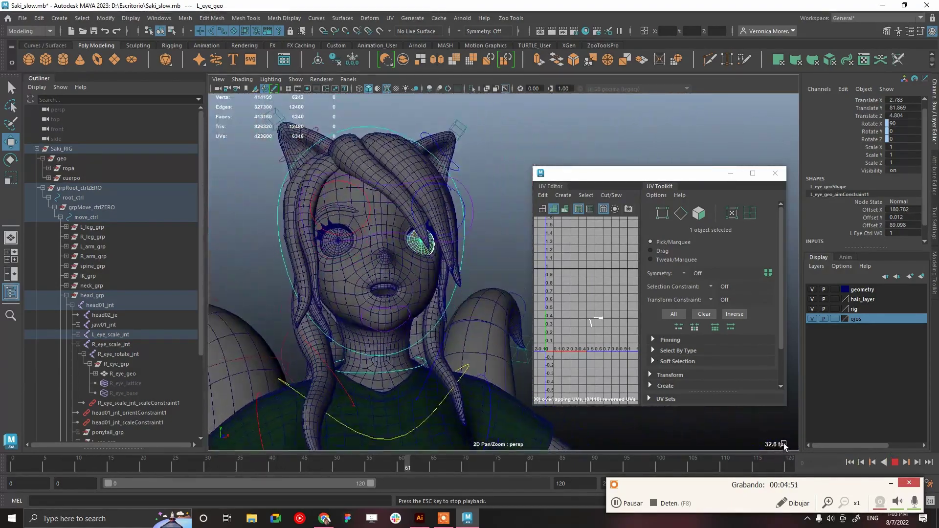
click(895, 462)
click(850, 462)
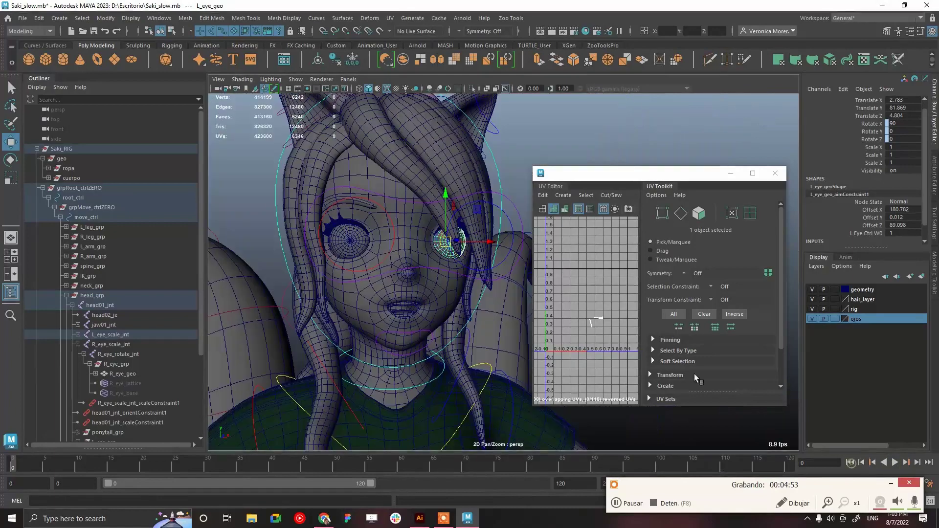
click(355, 247)
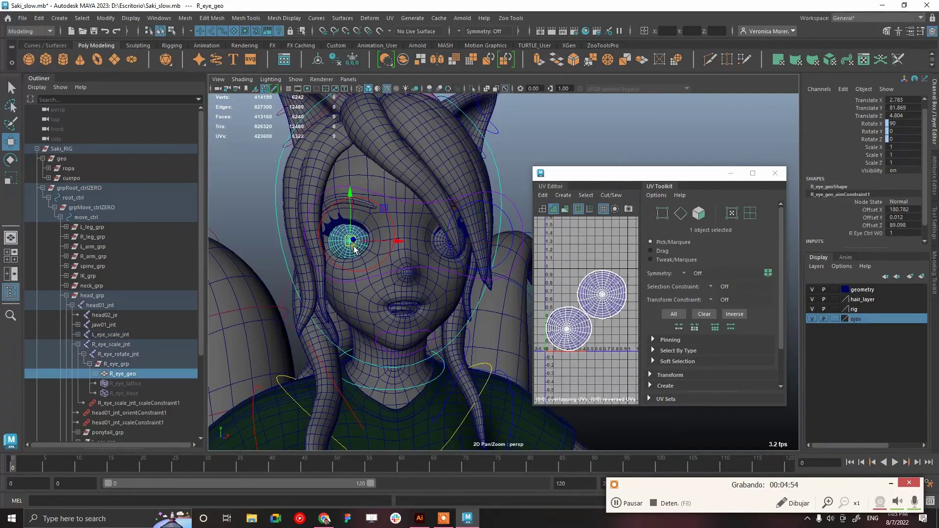
click(840, 186)
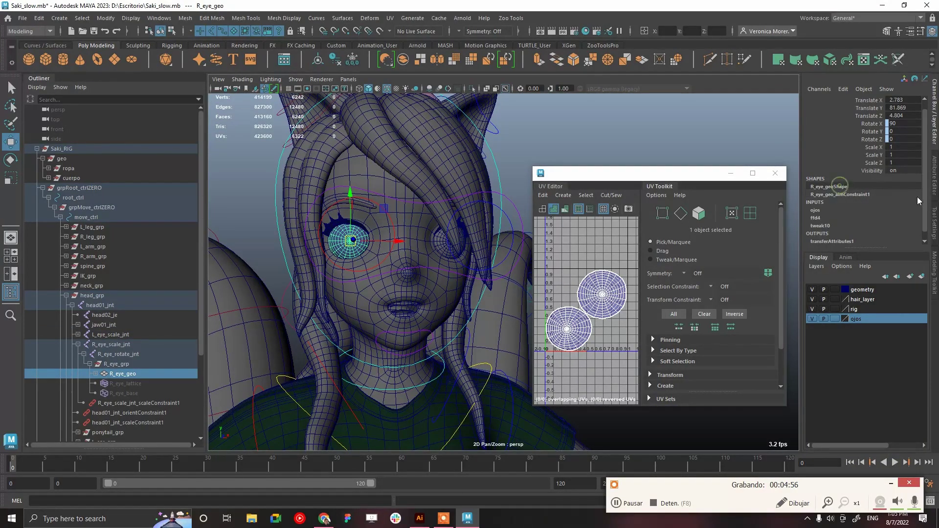
click(443, 241)
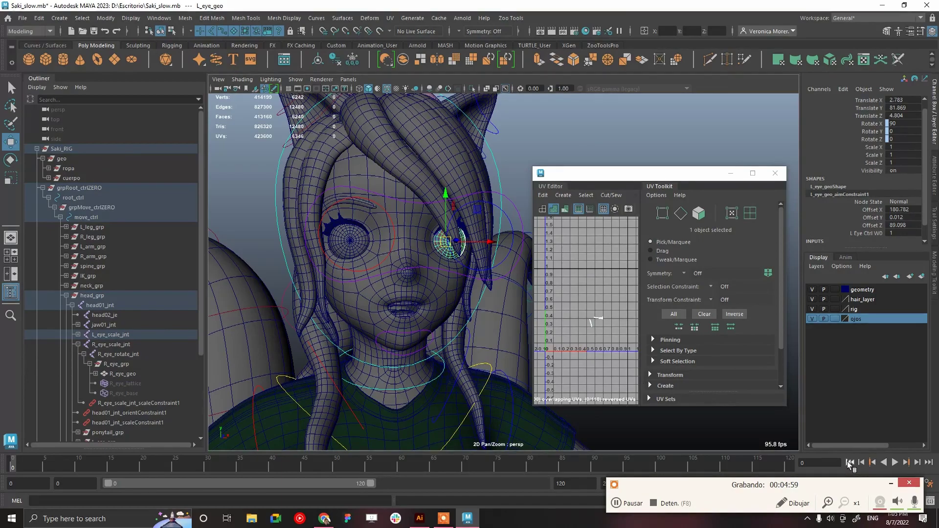
click(895, 463)
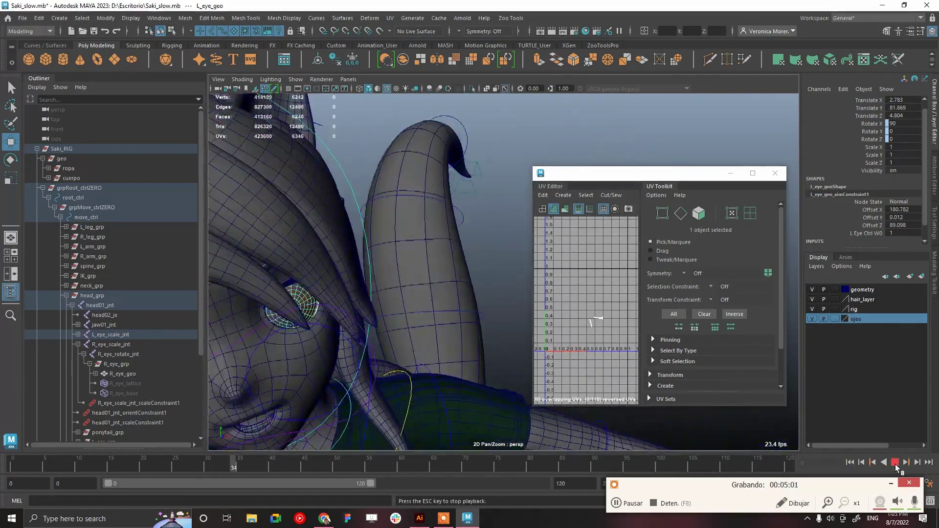
click(850, 463)
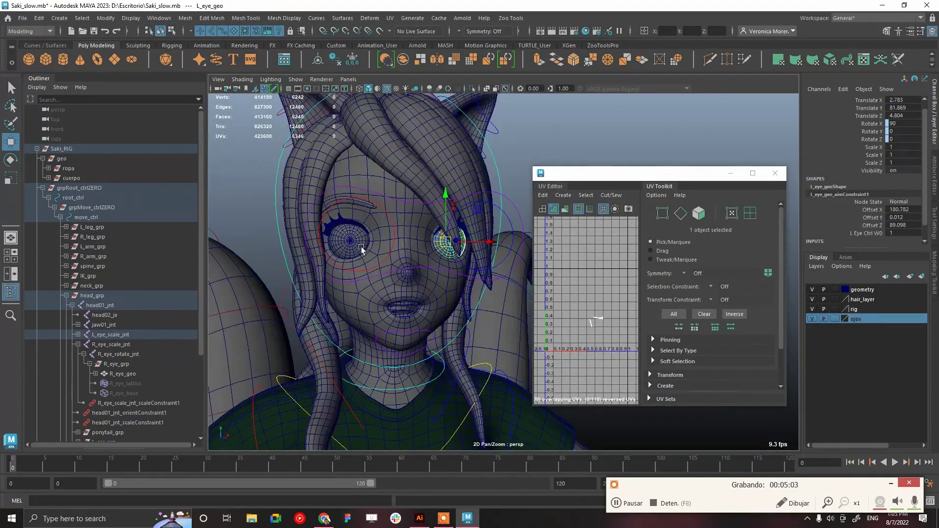
Step: Clear the selection, then select R_eye_geo and add L_eye_geo
click(361, 239)
click(540, 153)
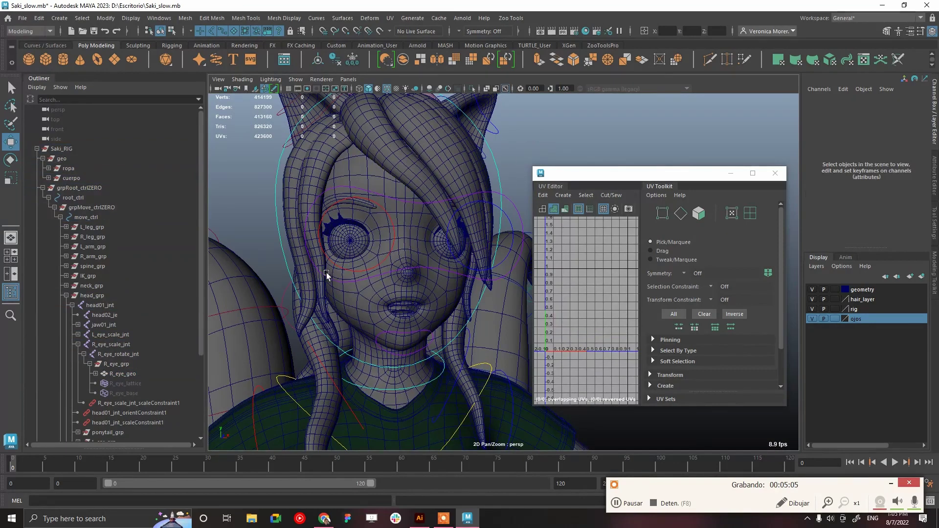
click(354, 243)
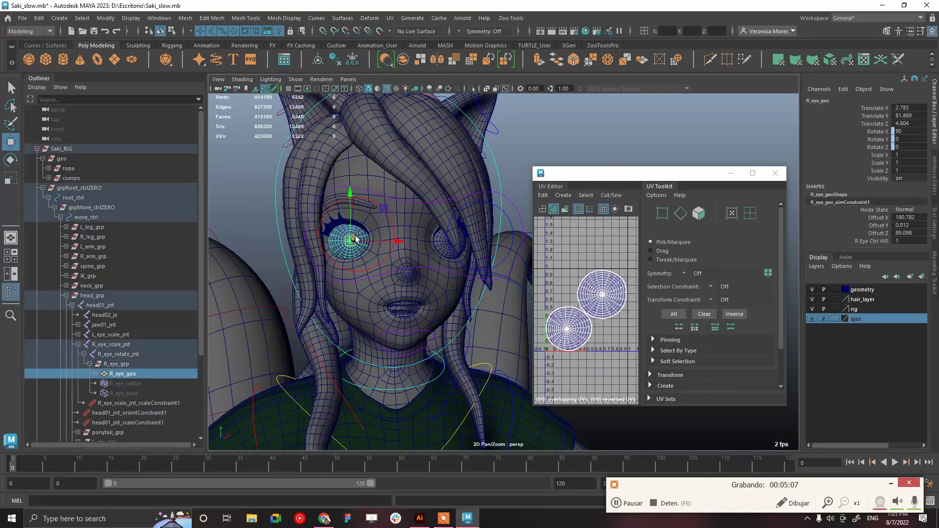
shift+click(441, 245)
click(51, 18)
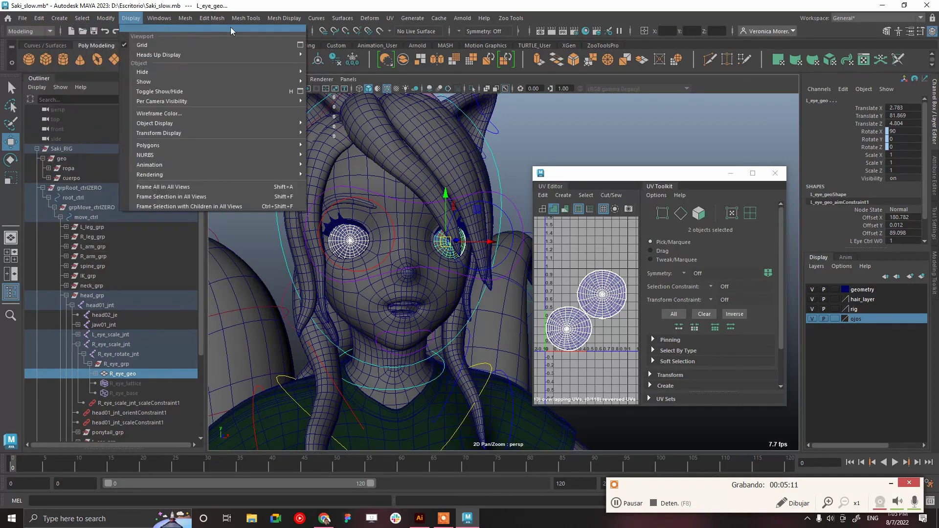
Step: Transfer the right eye's UVs to the left eye, then delete the transferAttributes1 node
mouse_move(186, 18)
click(226, 197)
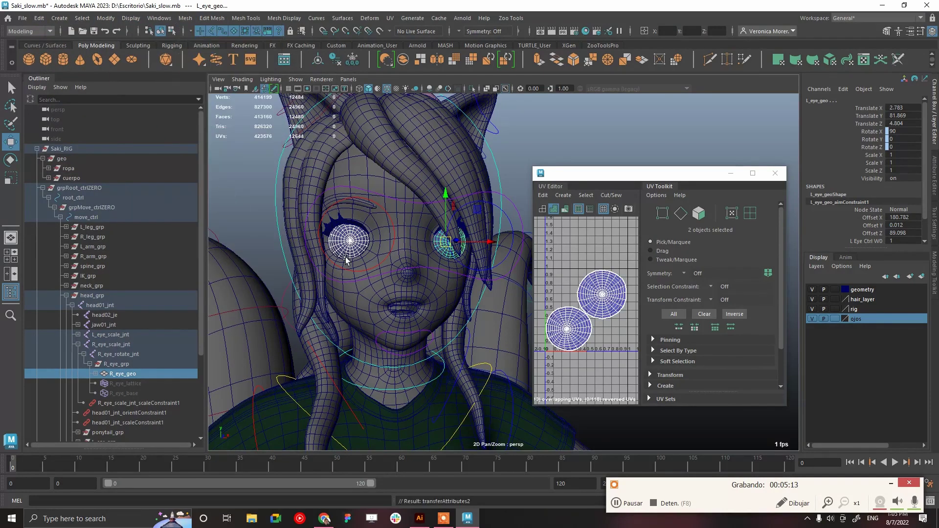
click(441, 243)
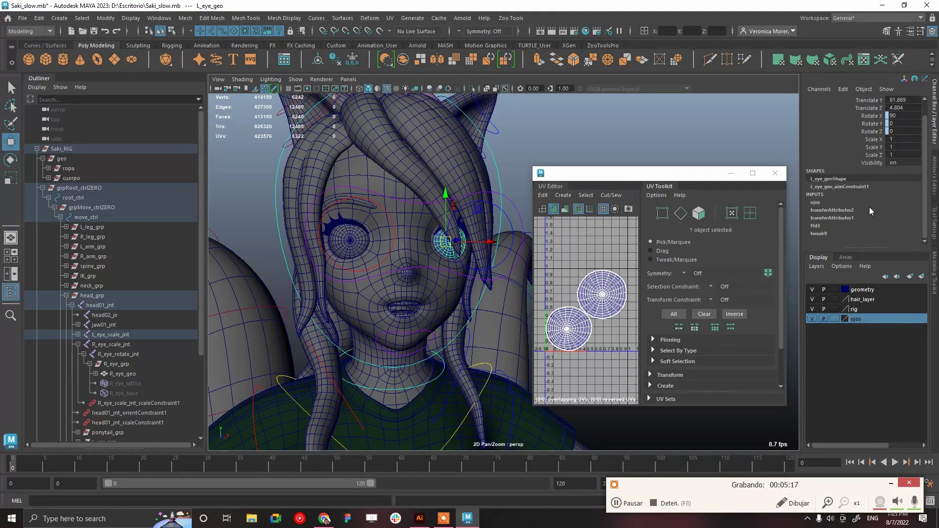
right_click(844, 219)
click(856, 401)
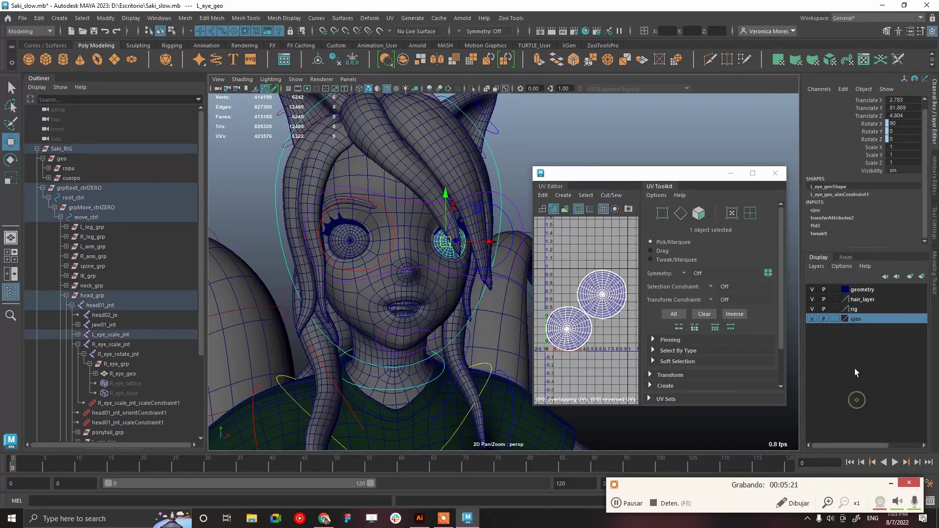
Step: Play the animation to check the frame rate (about 46 fps), rewind, and reselect the left eye
click(362, 239)
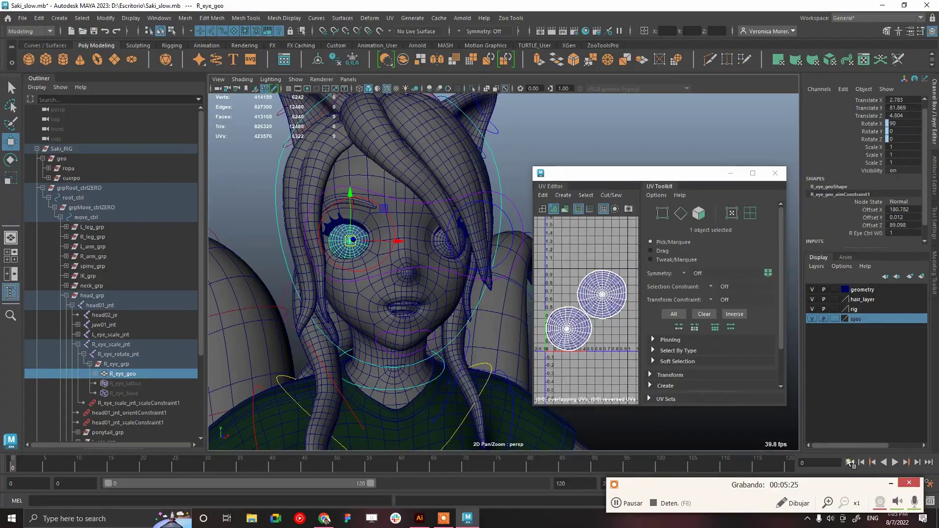
click(894, 463)
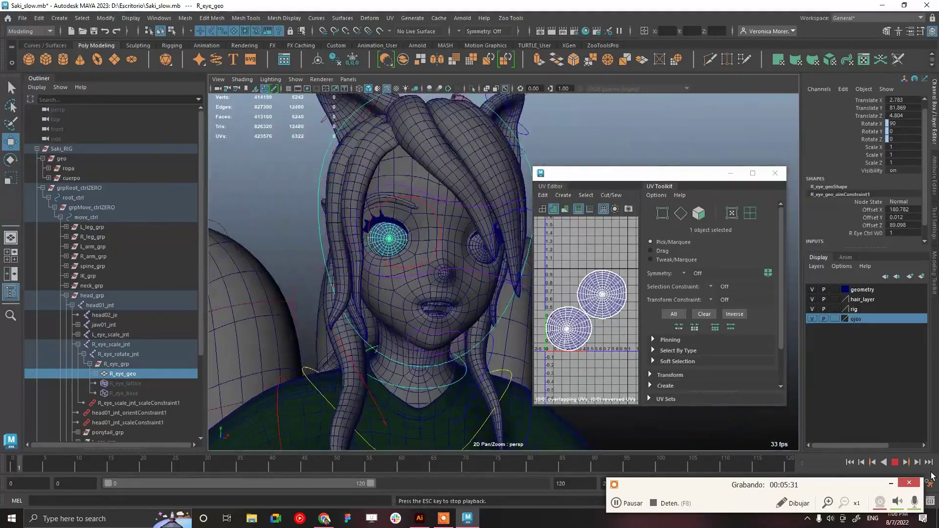
click(897, 463)
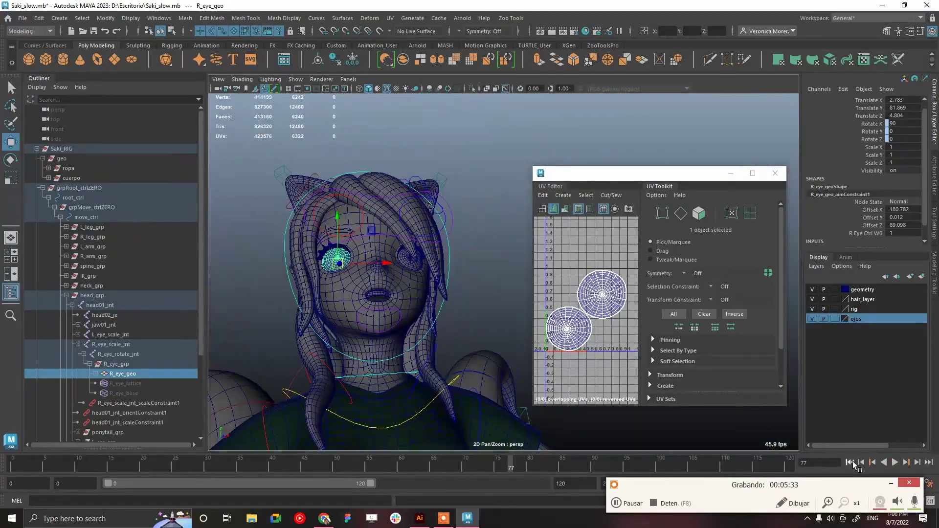
click(851, 463)
click(522, 169)
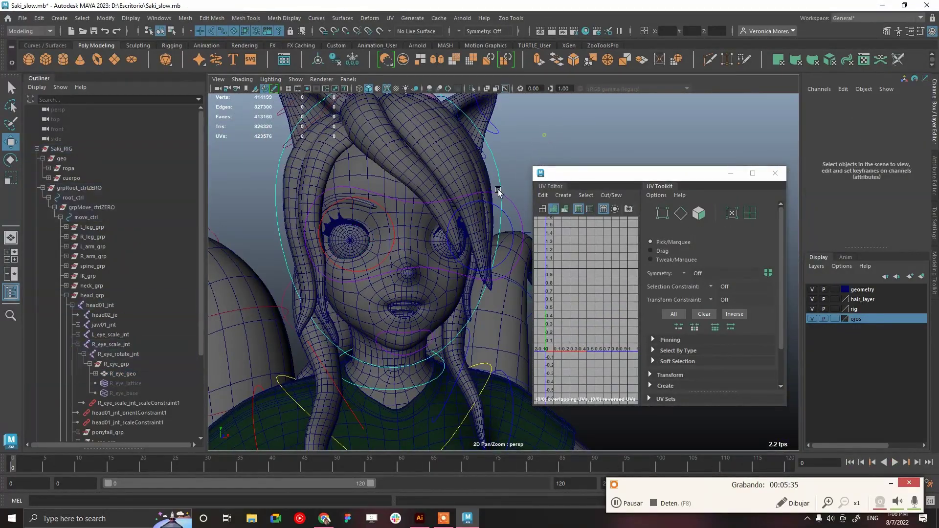
click(441, 244)
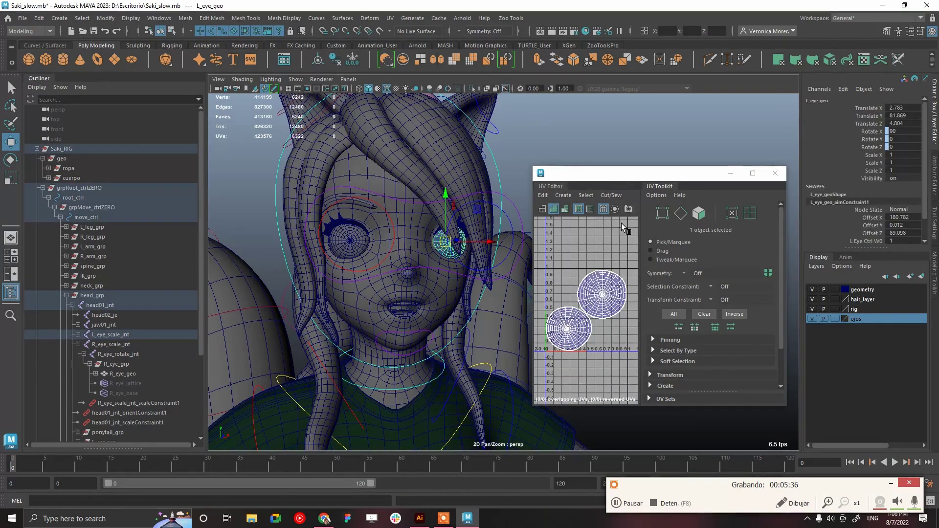
Step: Close the UV Editor and delete the R_eye and L_eye lattice and base nodes
click(775, 174)
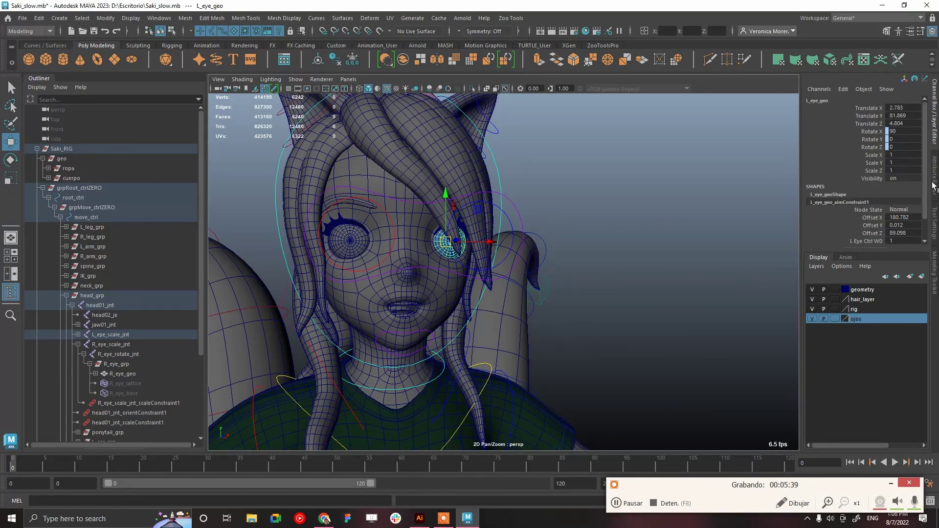
click(828, 194)
click(837, 171)
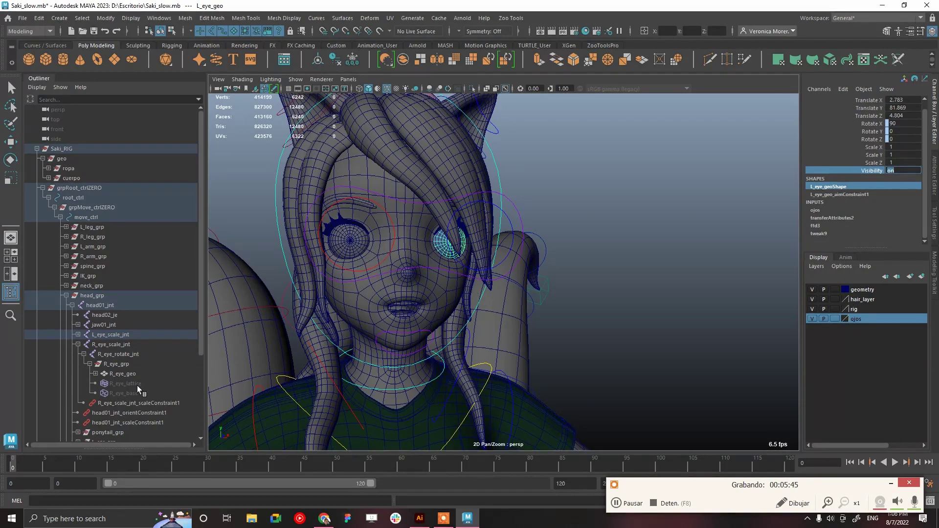
drag(139, 385, 135, 386)
click(78, 335)
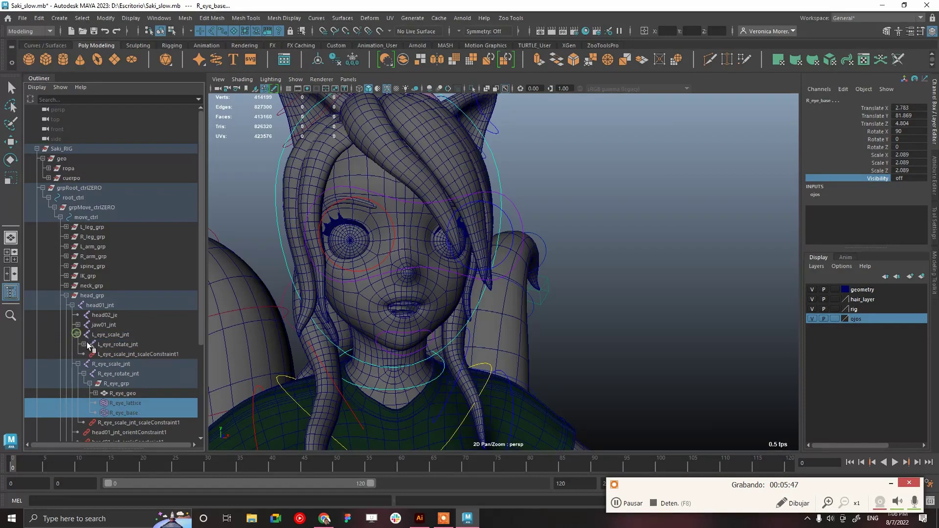
click(83, 344)
shift+click(131, 387)
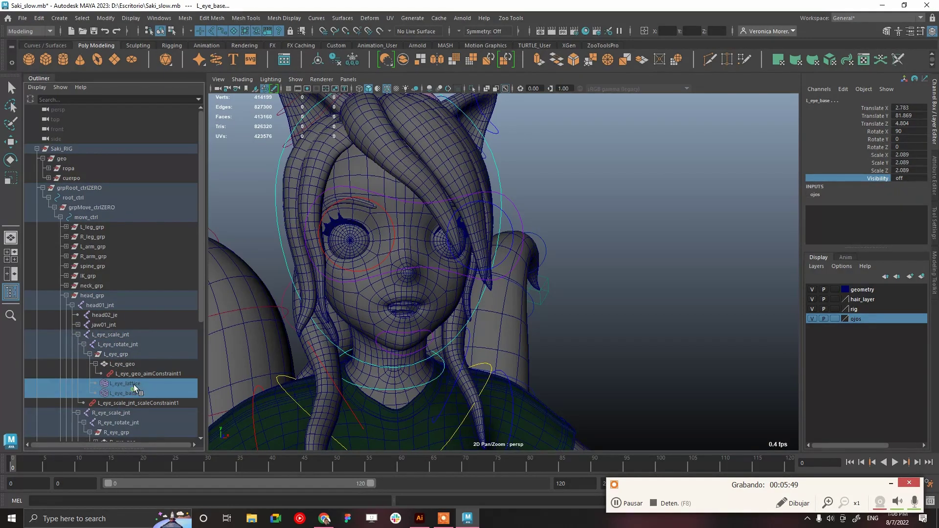
key(Delete)
Step: Delete the history of L_eye_geo and R_eye_geo, then reselect only the left eye
click(131, 364)
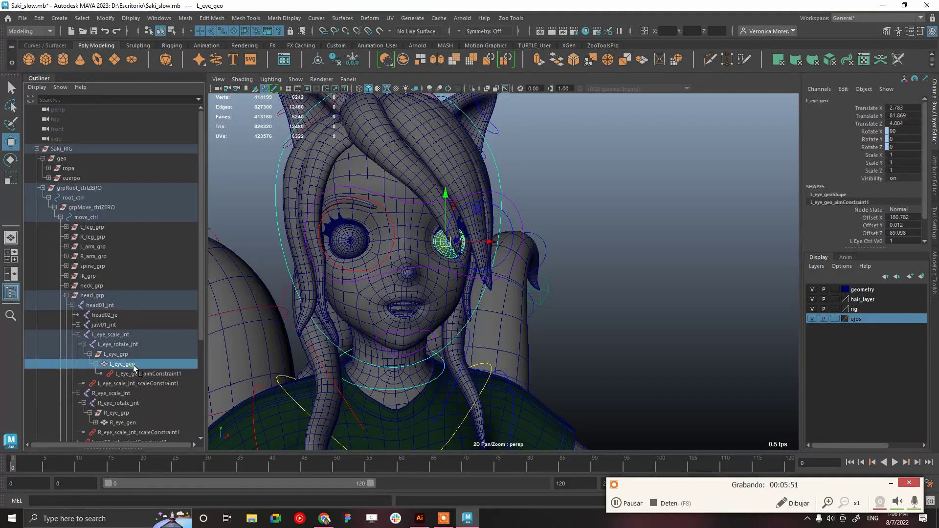
ctrl+click(134, 421)
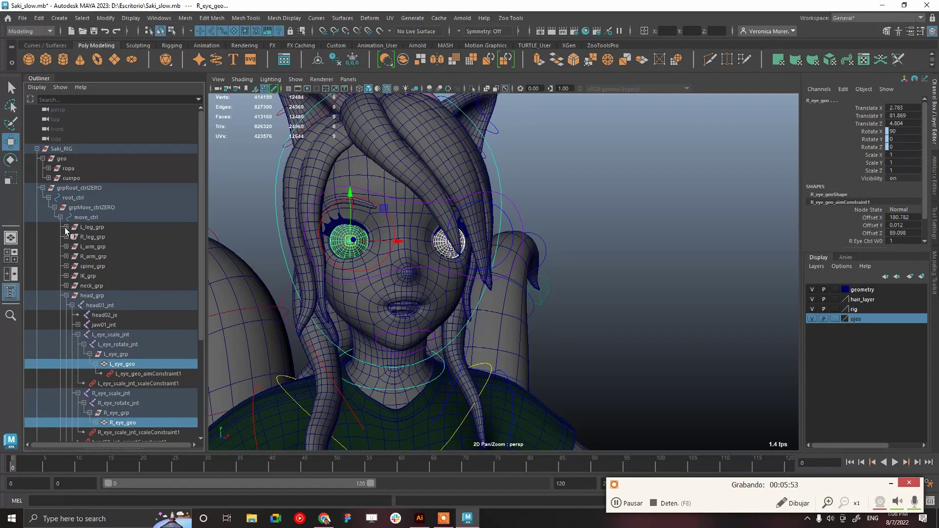
click(39, 18)
mouse_move(133, 134)
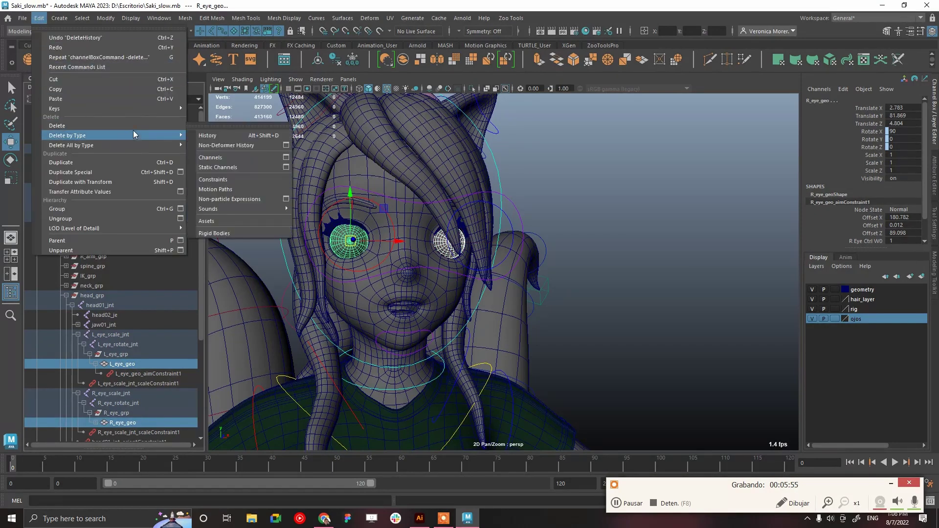
click(229, 135)
click(370, 18)
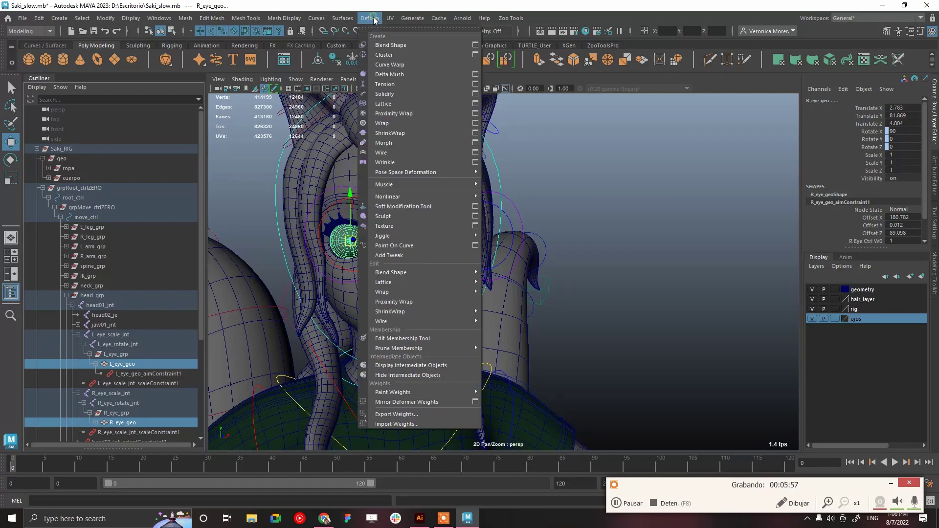
click(122, 364)
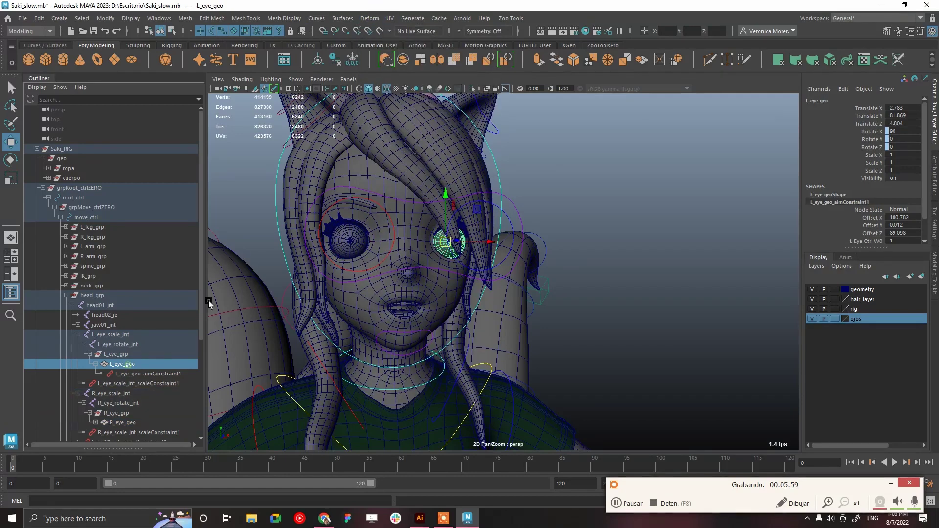
click(380, 22)
Step: Add a lattice around the left eye and parent ffd1Lattice and ffd1Base under L_eye_geo
click(397, 104)
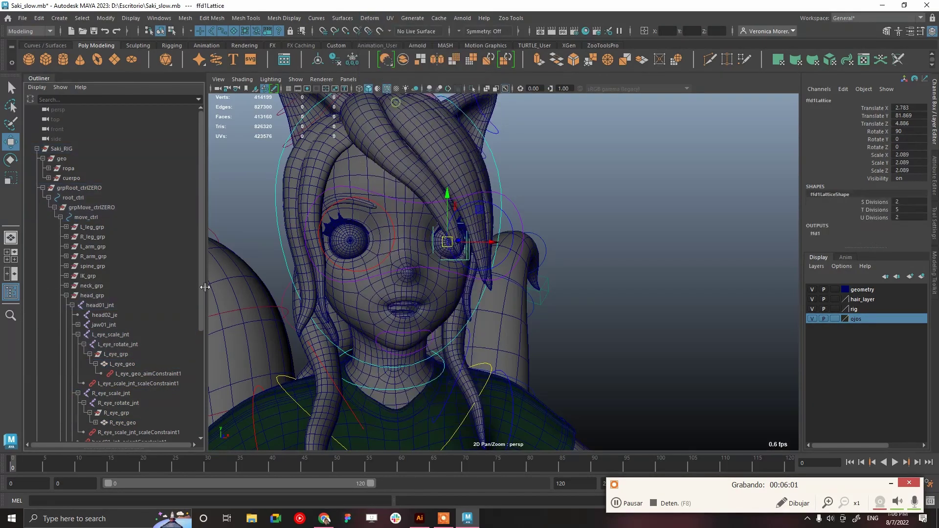
drag(201, 257, 199, 395)
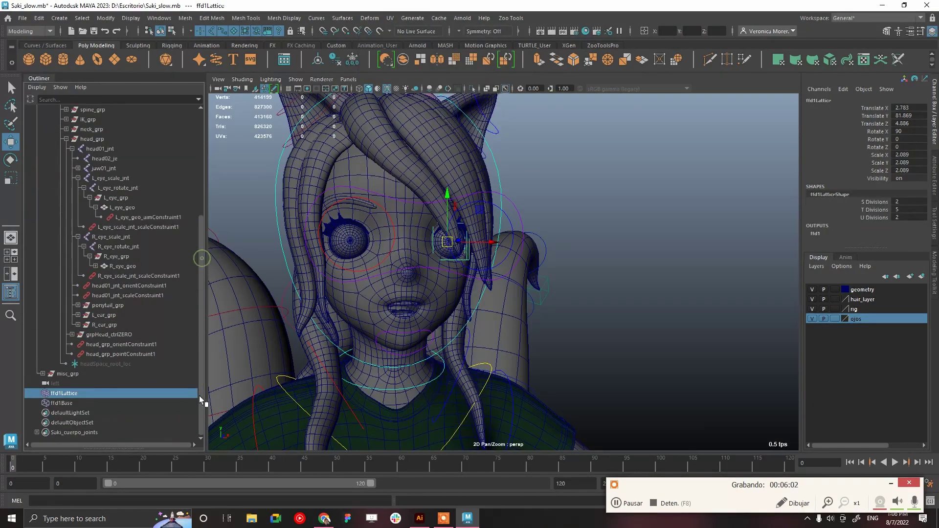
shift+click(75, 403)
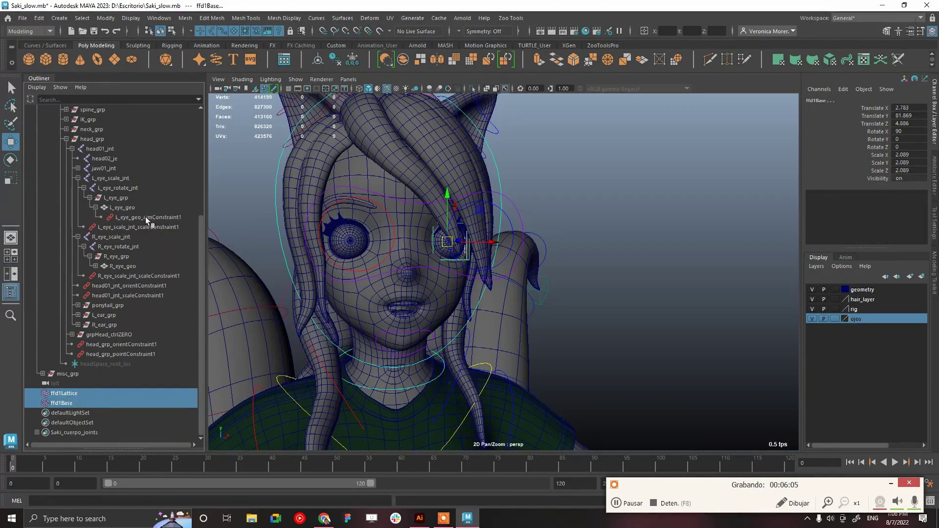
ctrl+click(137, 206)
key(p)
Step: Add a lattice around the right eye, parent ffd2Lattice and ffd2Base under R_eye_geo, and start playback
click(129, 286)
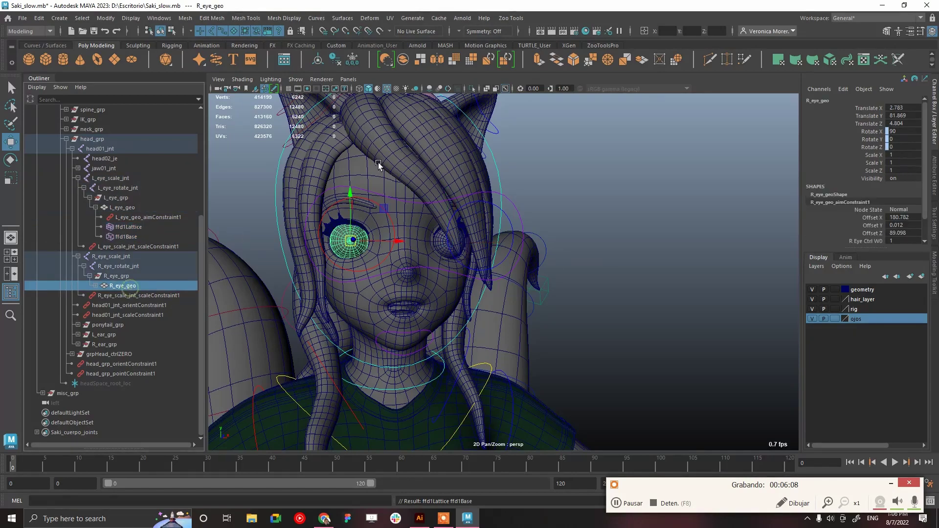
click(375, 23)
click(404, 102)
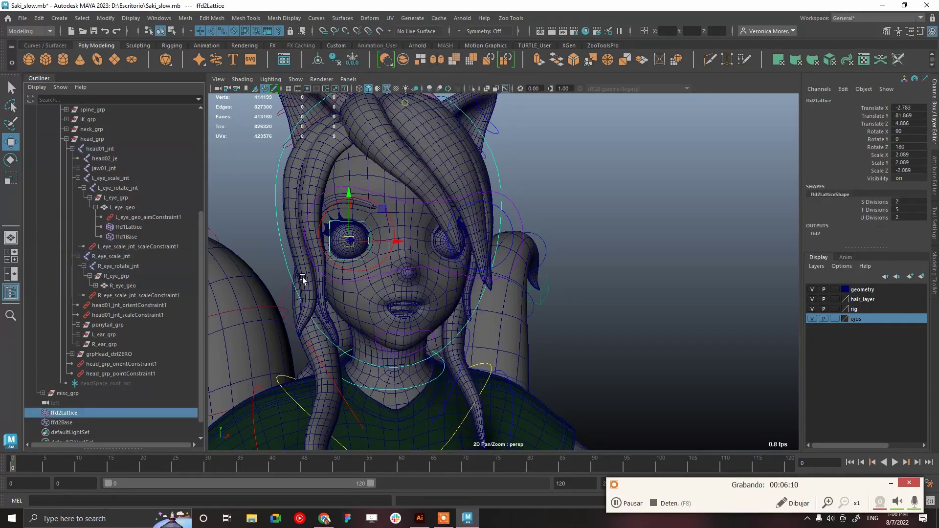
click(80, 423)
ctrl+click(63, 412)
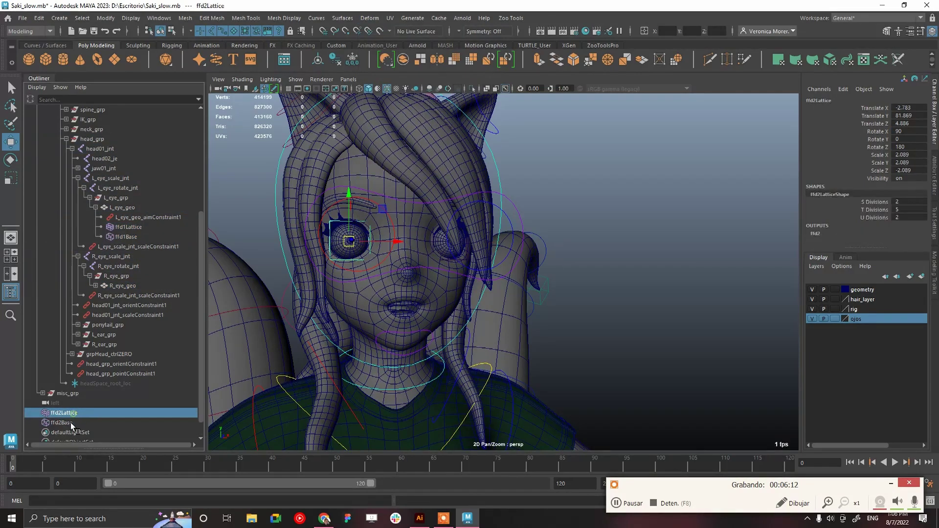
ctrl+click(128, 286)
key(p)
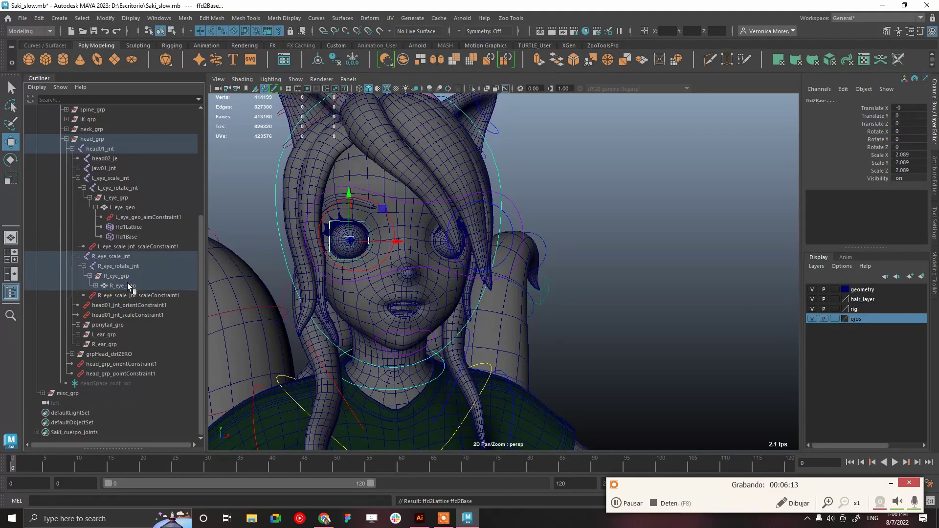
click(894, 462)
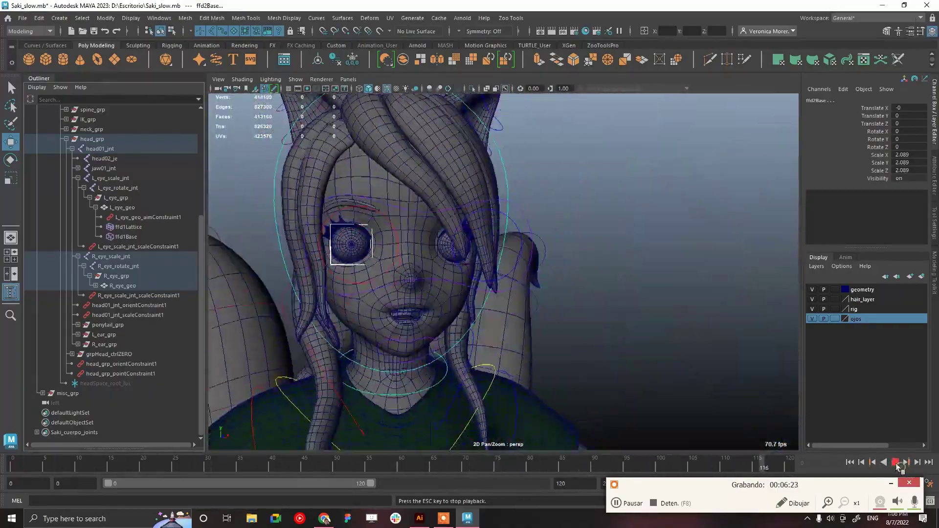
Step: Stop, rewind and replay the animation to check the playback speed, ending at frame 0
click(860, 462)
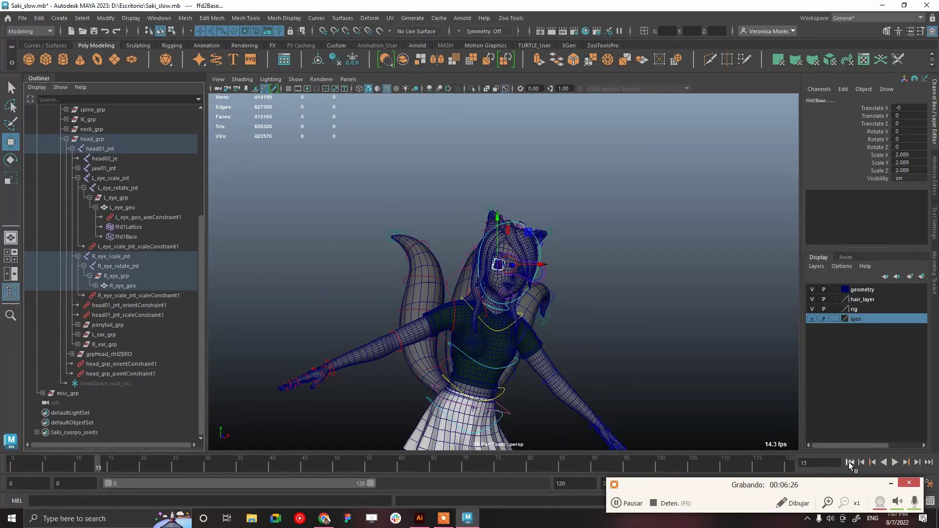
click(849, 462)
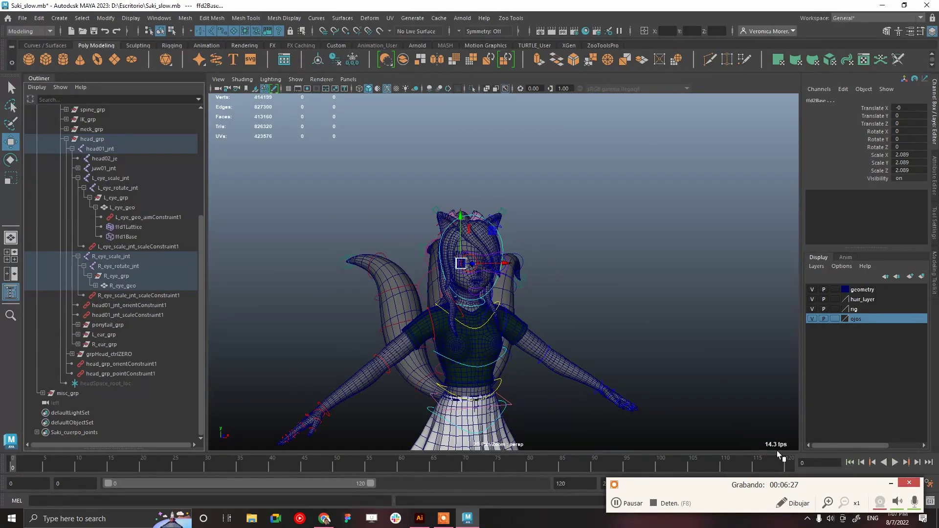
click(896, 462)
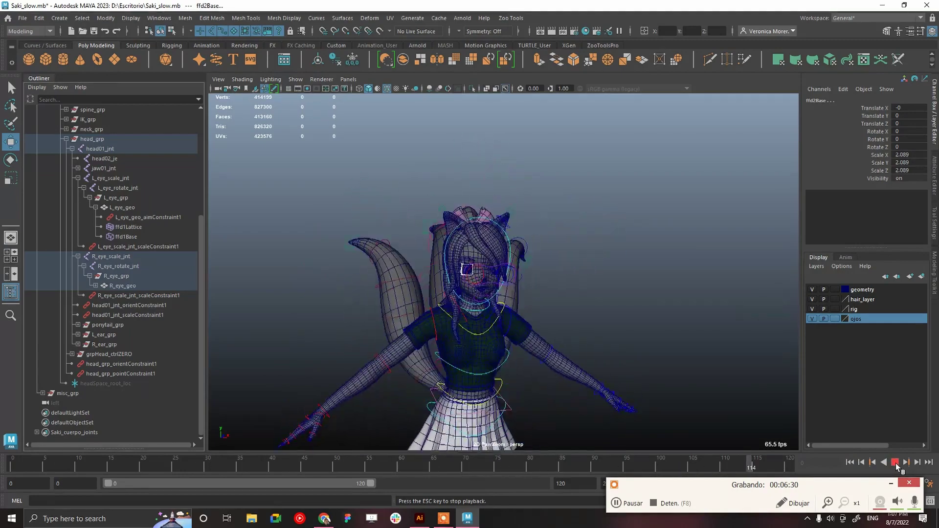
click(896, 462)
click(850, 463)
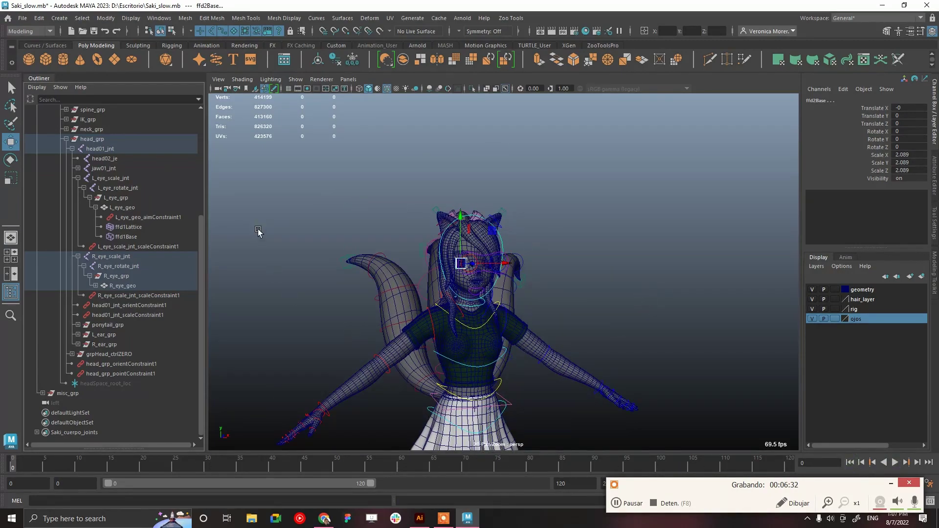
Step: Collapse the head_grp and grpRoot_ctrlZERO groups in the Outliner and save Saki_slow.mb
click(66, 139)
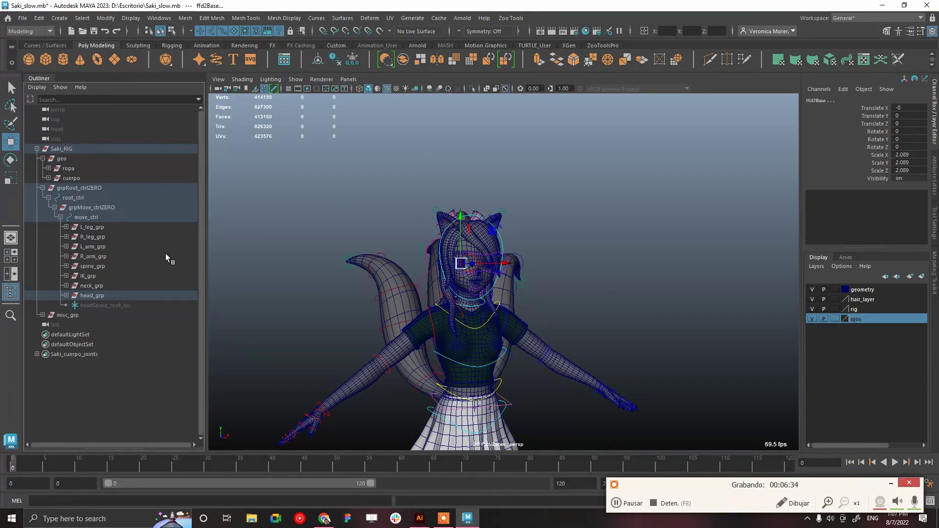
click(43, 188)
alt+drag(410, 322, 524, 366)
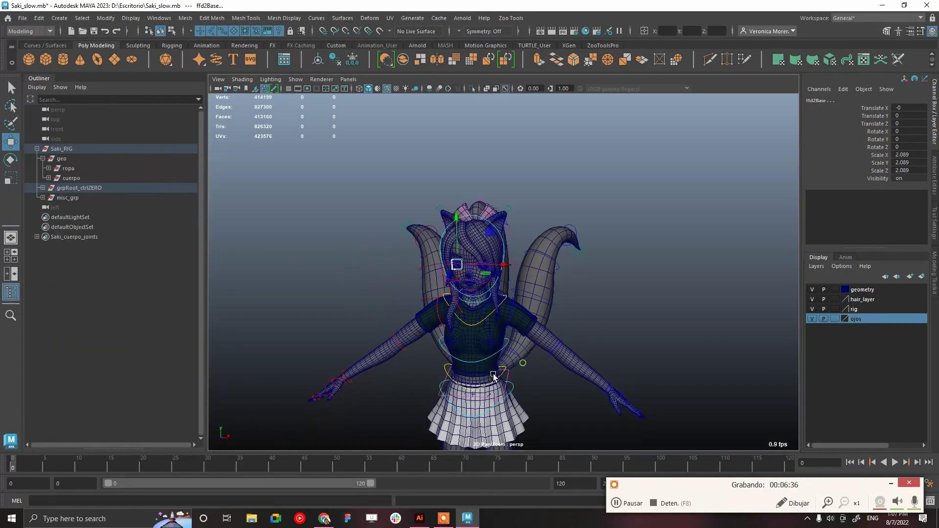
alt+drag(617, 245, 591, 277)
key(ctrl+s)
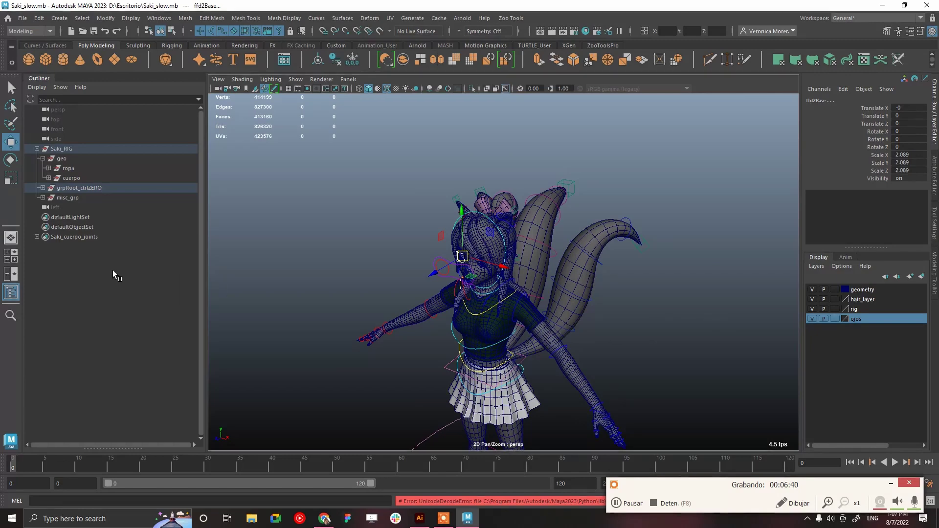
Step: Check Dynamics ONOFF is 1 on the left tail, centre tail, ponytail and right ear controls
click(37, 237)
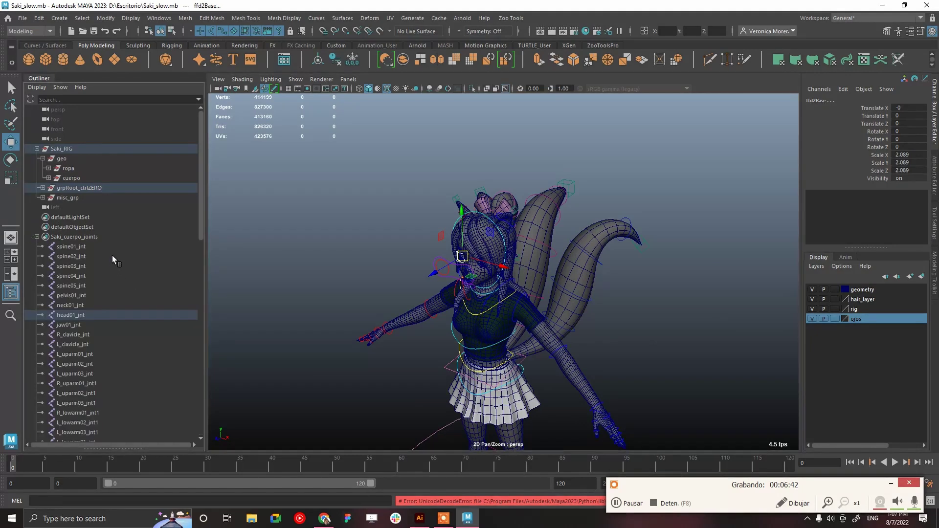
click(37, 237)
alt+drag(483, 248, 697, 317)
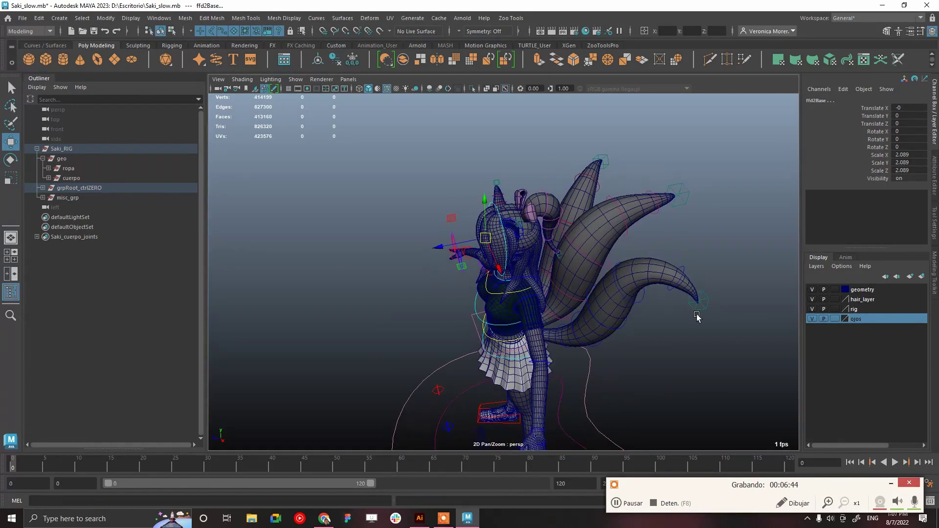
click(705, 309)
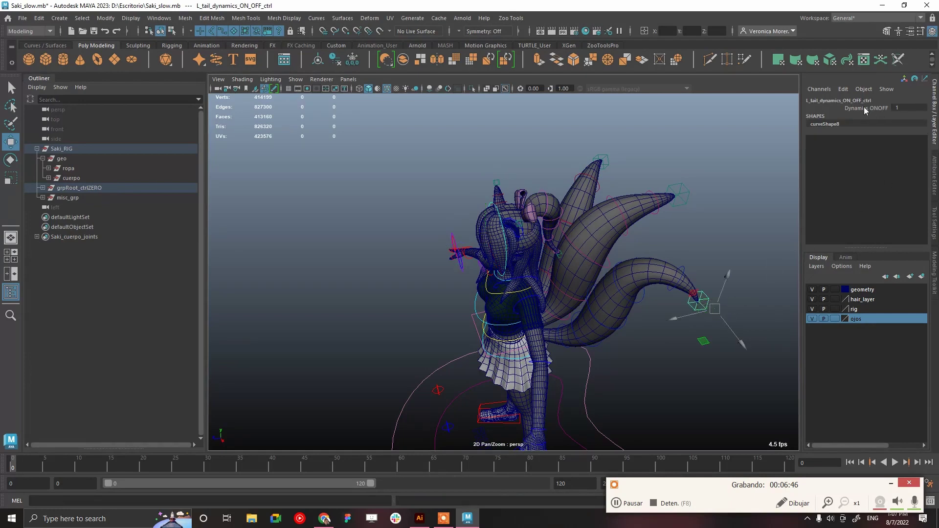
click(680, 194)
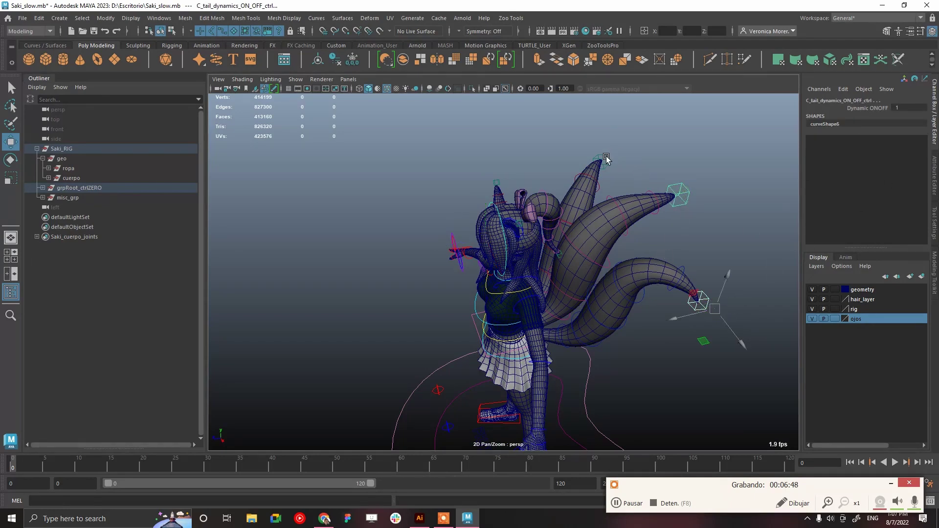
alt+drag(590, 203, 575, 230)
click(570, 281)
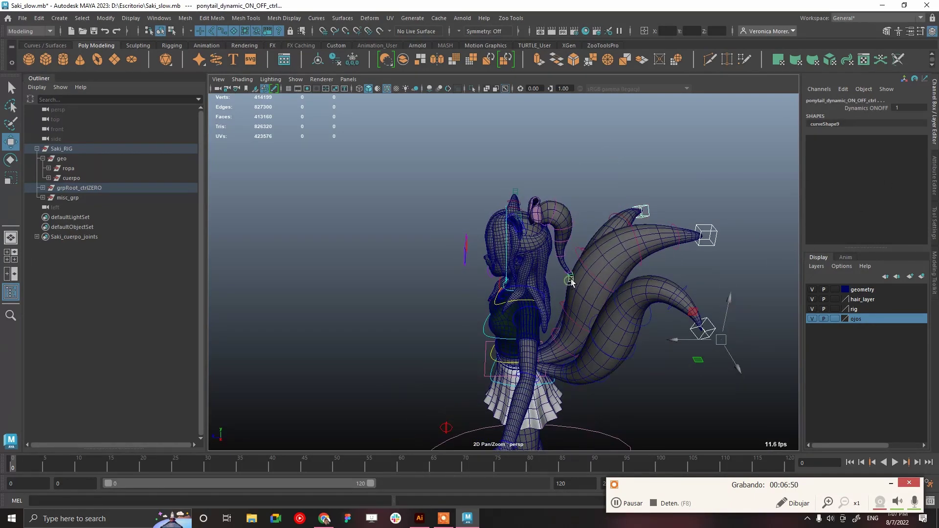
scroll(542, 200, up, 3)
click(511, 158)
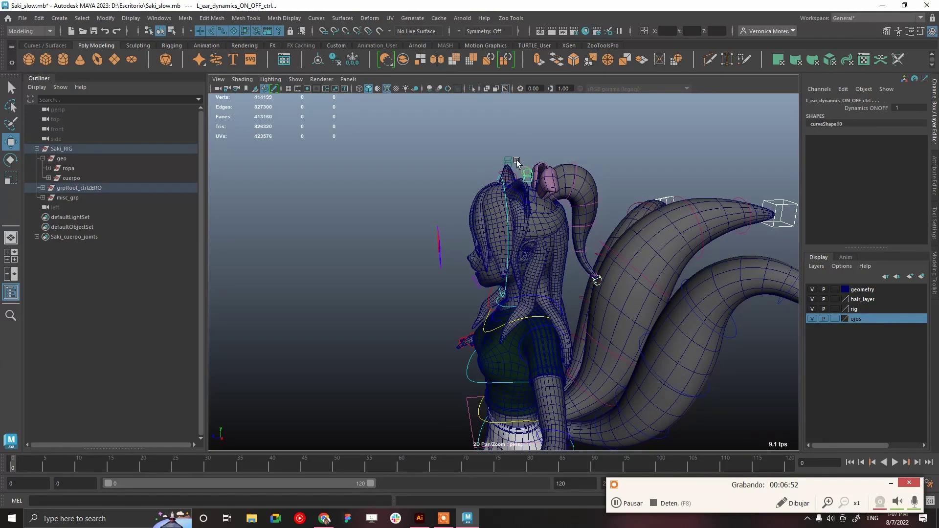
Step: Clear the selection and expand misc_grp and noTouch_grp in the Outliner
click(600, 199)
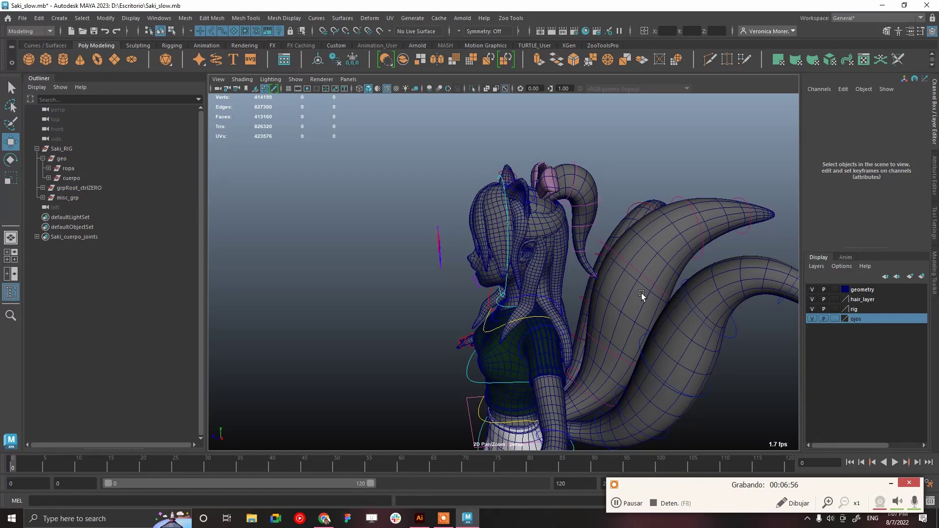
scroll(642, 292, down, 3)
alt+drag(571, 245, 597, 262)
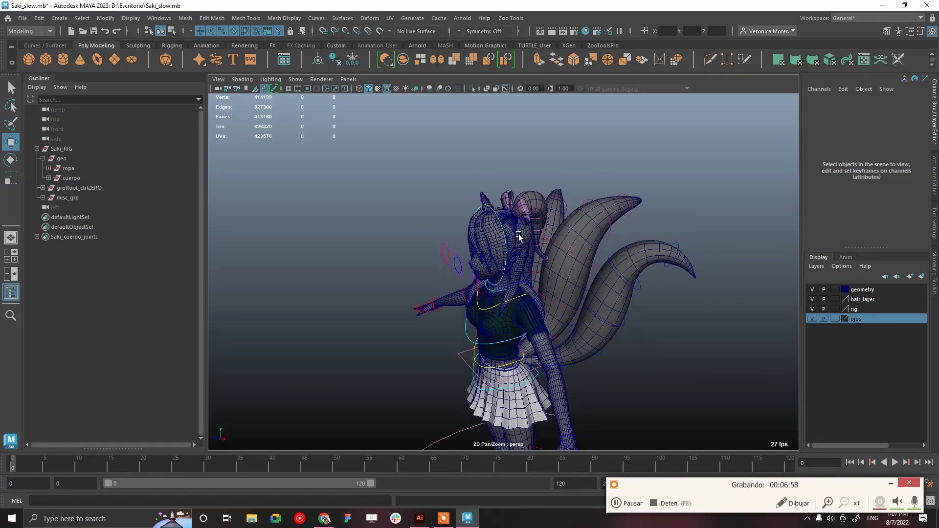
click(43, 197)
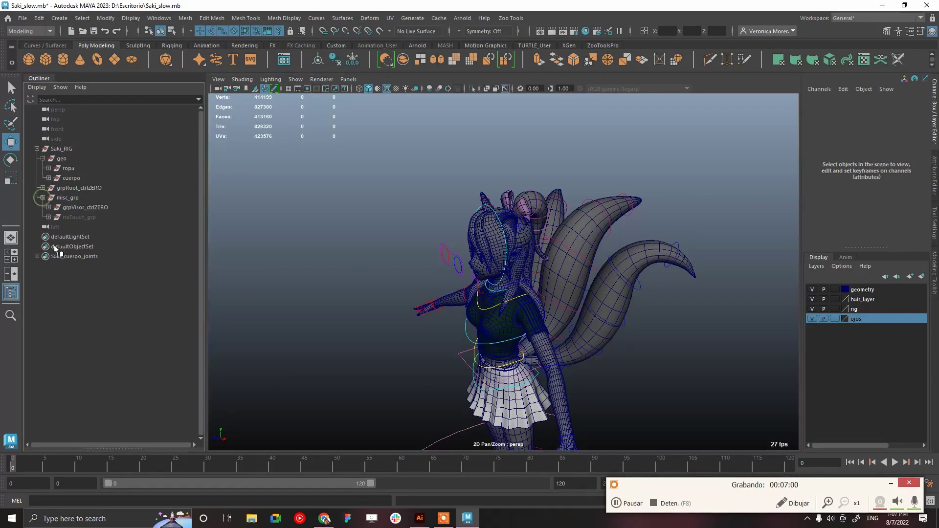
click(48, 216)
Step: Set Simulation Method to Off on hairSystem1–6, then verify it on hairSystem5
click(104, 247)
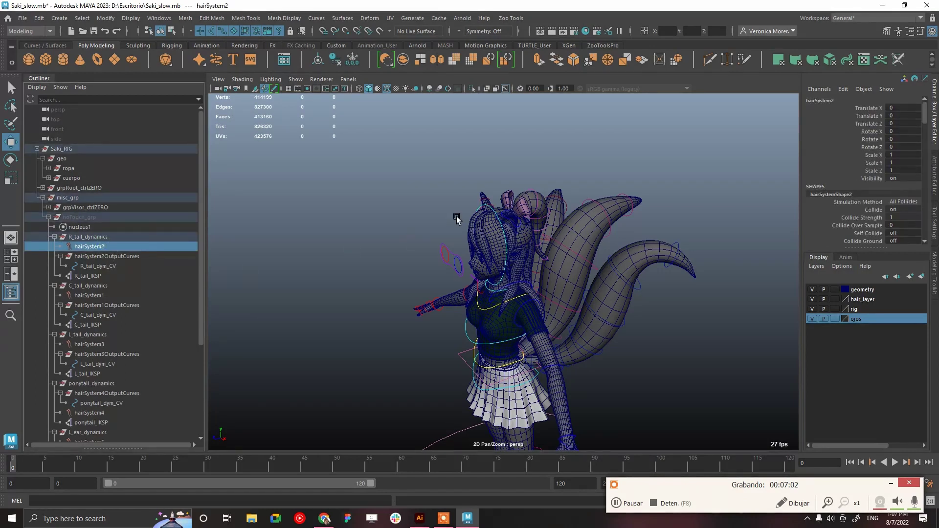
ctrl+click(89, 295)
ctrl+click(91, 345)
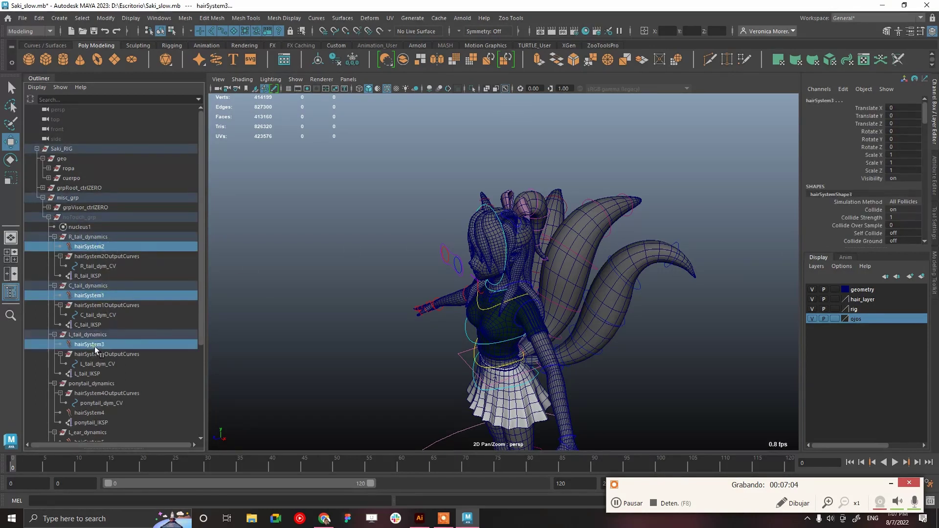
drag(198, 319, 195, 358)
ctrl+click(101, 353)
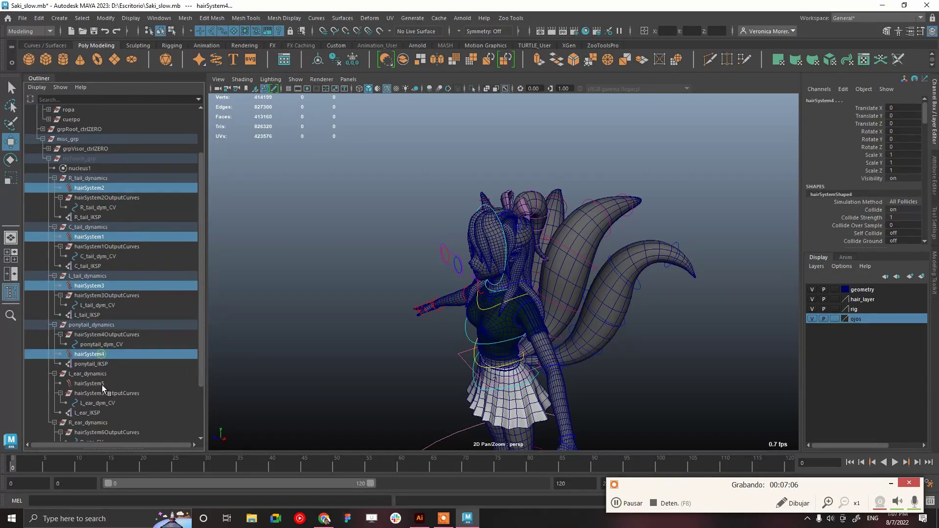
ctrl+click(101, 384)
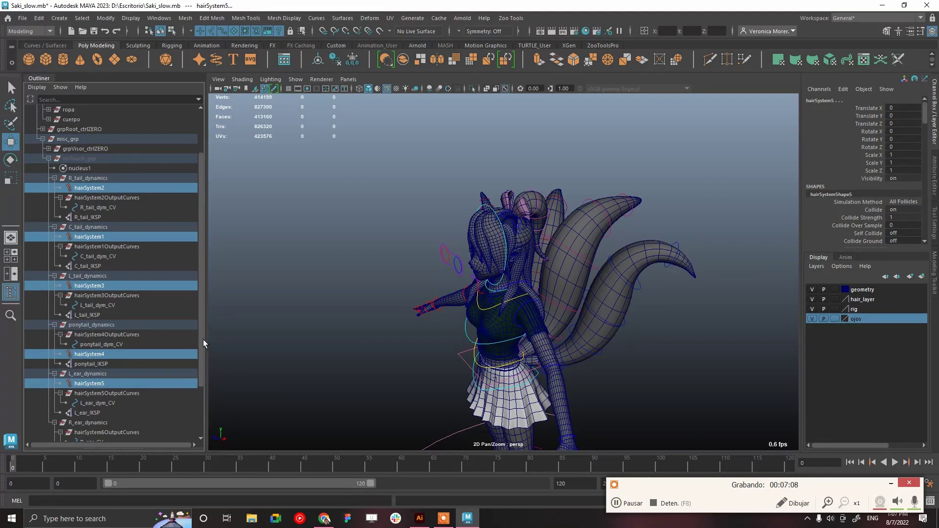
drag(203, 339, 200, 382)
ctrl+click(134, 382)
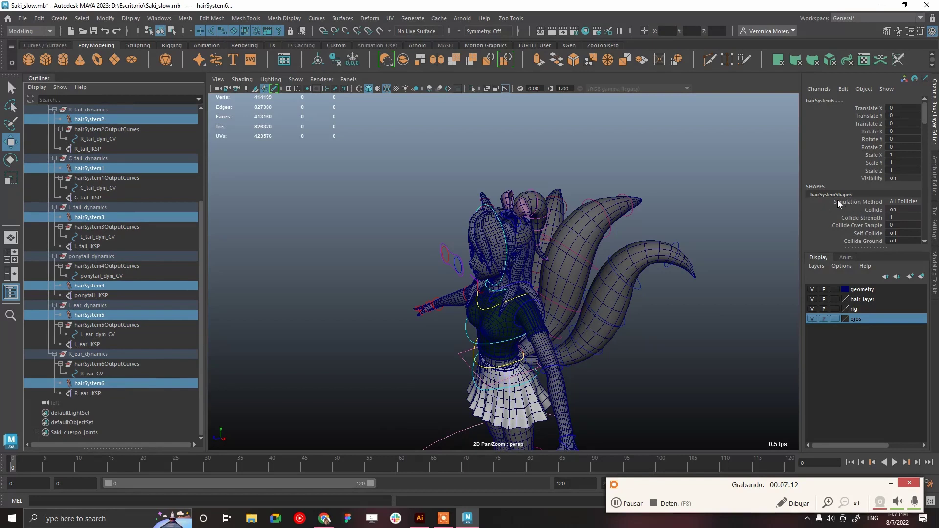
click(888, 202)
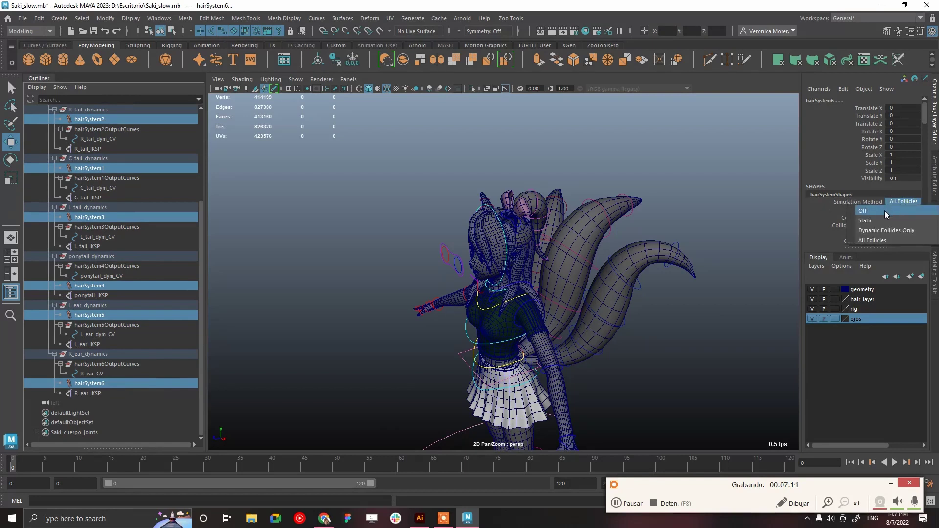
click(885, 211)
click(108, 314)
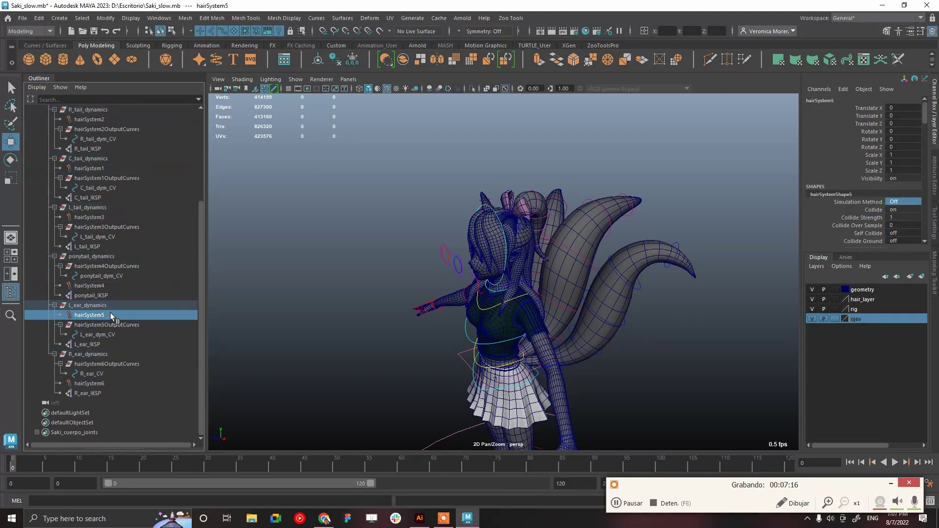
Step: Play the animation with hair simulation off (about 66–69 fps), rewind to frame 0, and collapse noTouch_grp
click(110, 216)
click(363, 296)
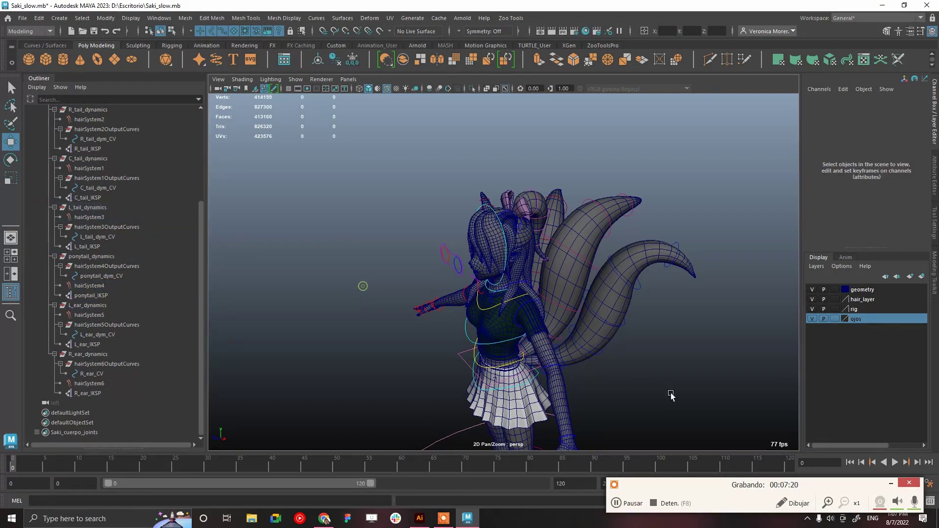
click(895, 462)
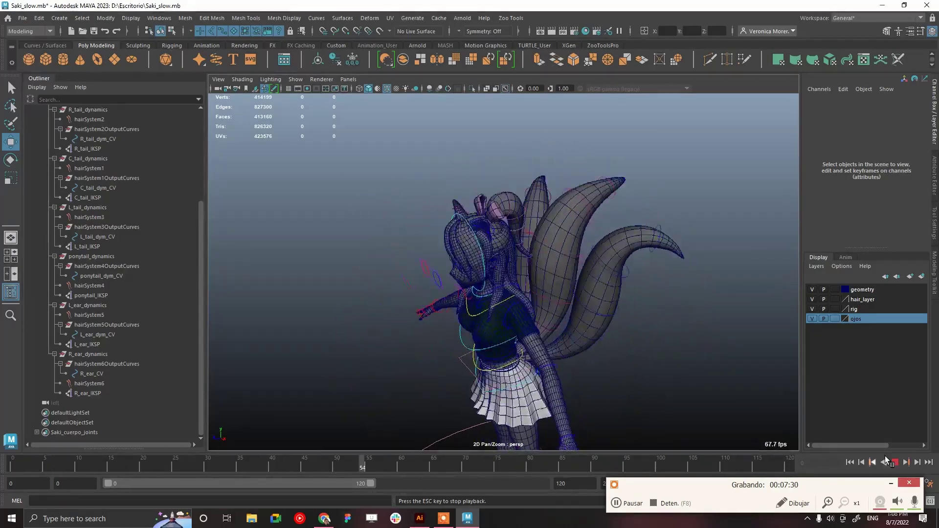
key(Escape)
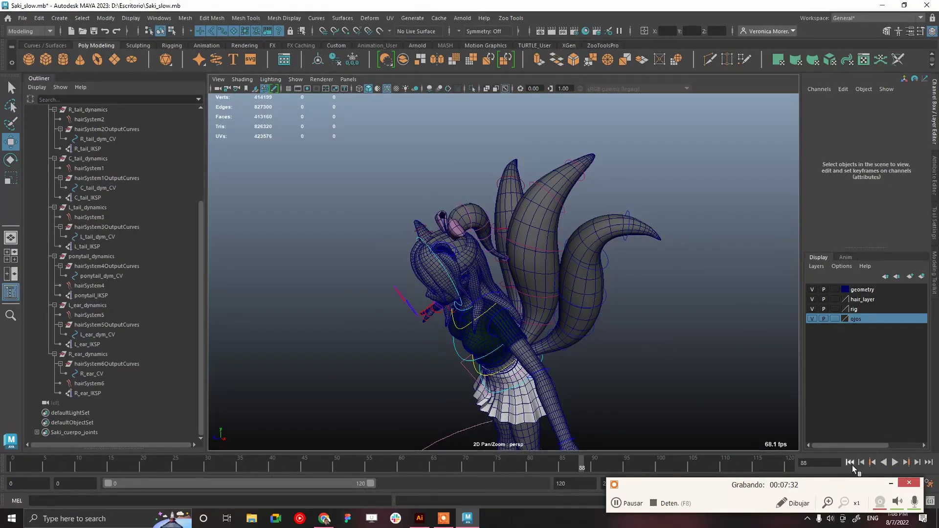
click(851, 463)
alt+drag(544, 251, 430, 257)
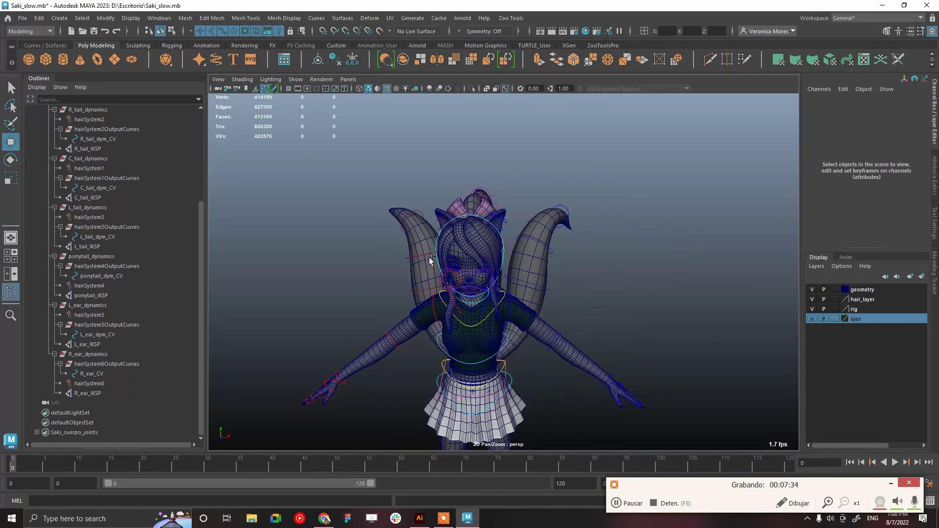
drag(199, 264, 210, 188)
click(48, 217)
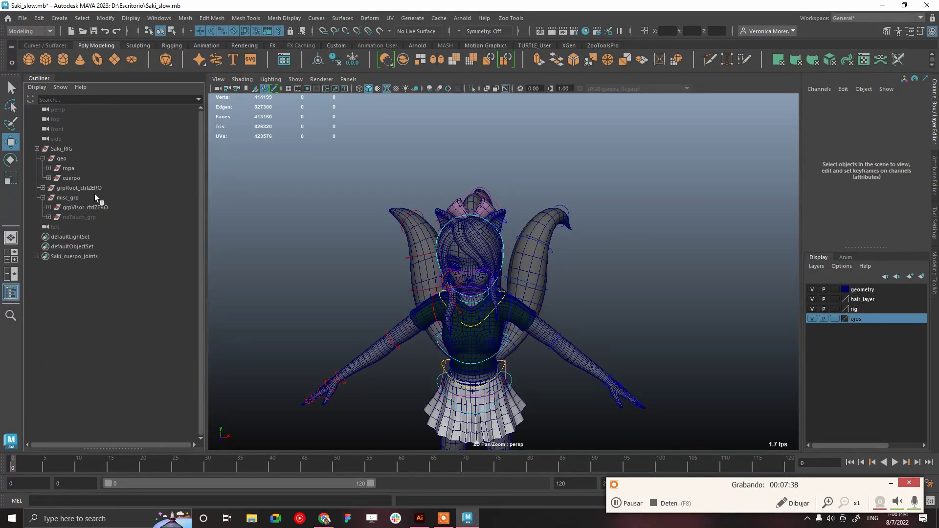
Step: Set the viewport to show only polygon meshes using Show > None, then Polygons
click(295, 79)
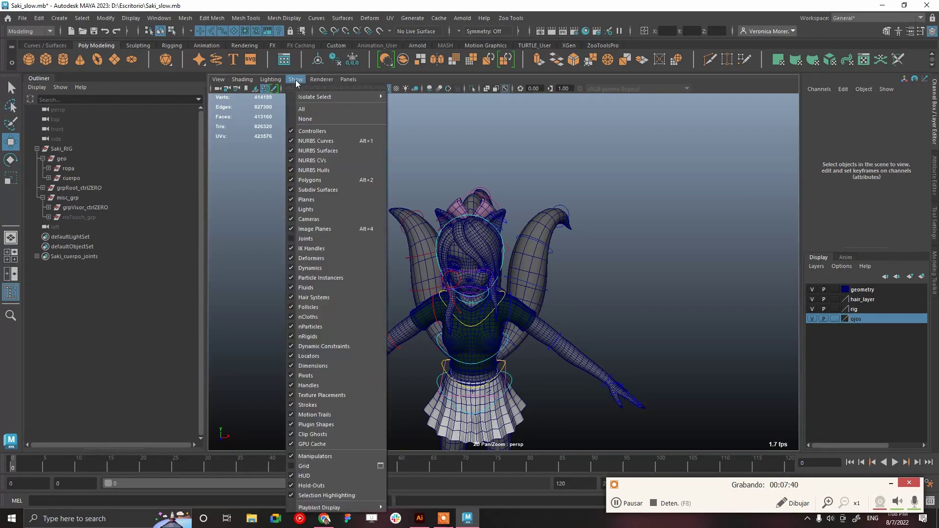
click(306, 119)
click(297, 80)
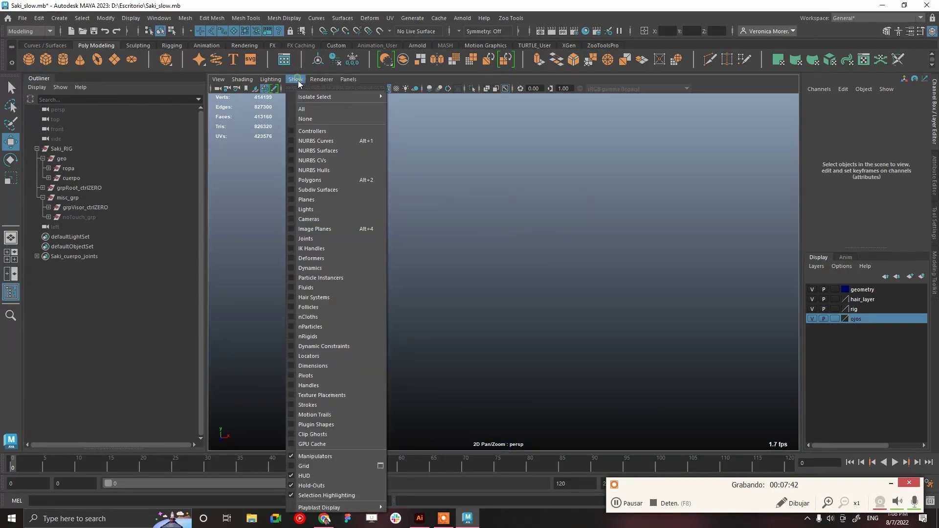
click(310, 180)
Step: Turn off the wireframe-on-shaded overlay and select the body mesh saki_body_zb2
scroll(544, 327, down, 5)
drag(371, 182, 577, 379)
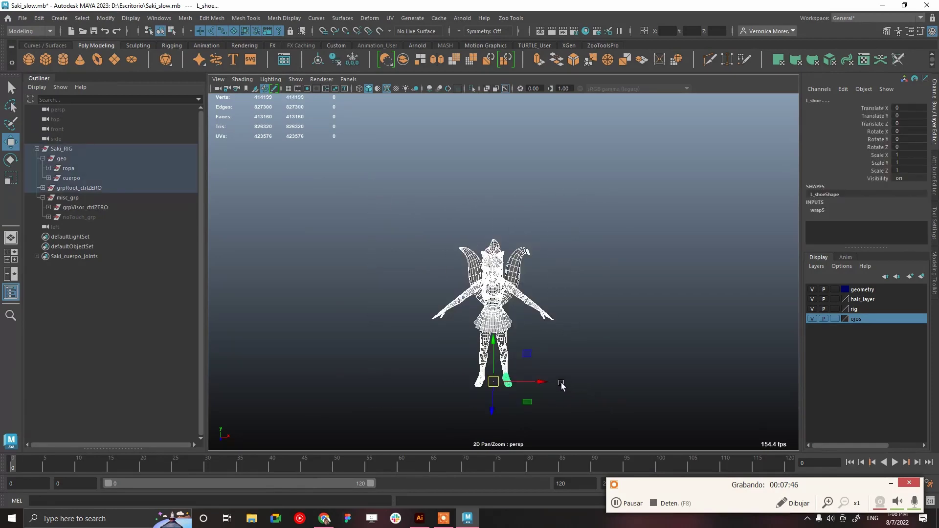
click(575, 345)
scroll(535, 336, up, 5)
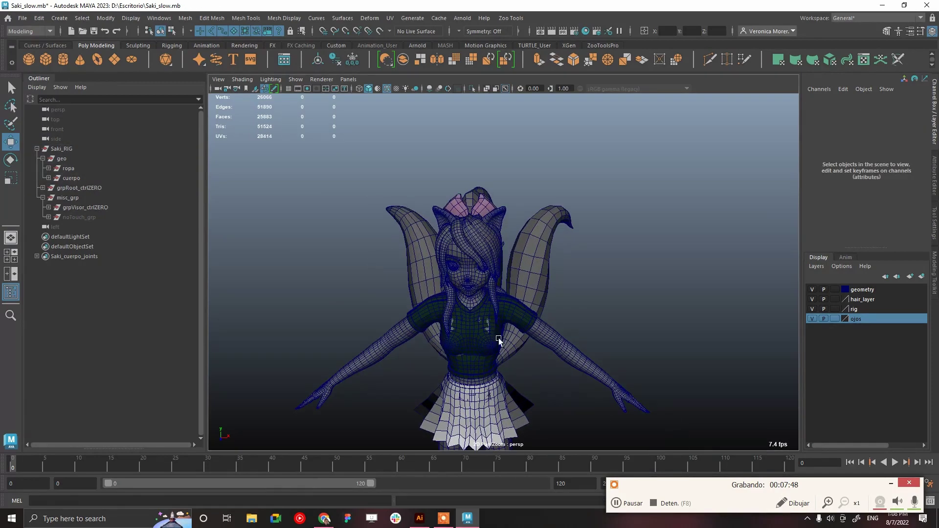
click(387, 90)
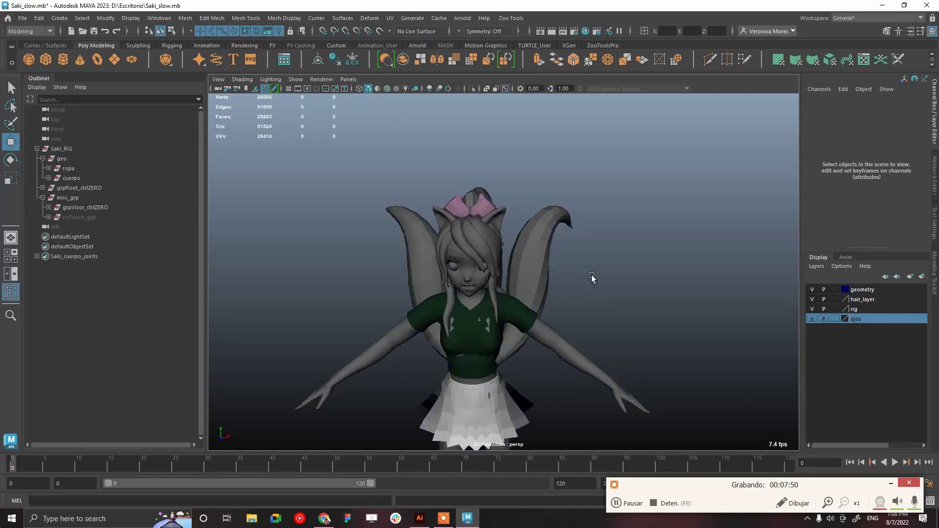
mouse_move(592, 277)
alt+mouse_down()
mouse_move(614, 218)
mouse_move(602, 263)
alt+mouse_up()
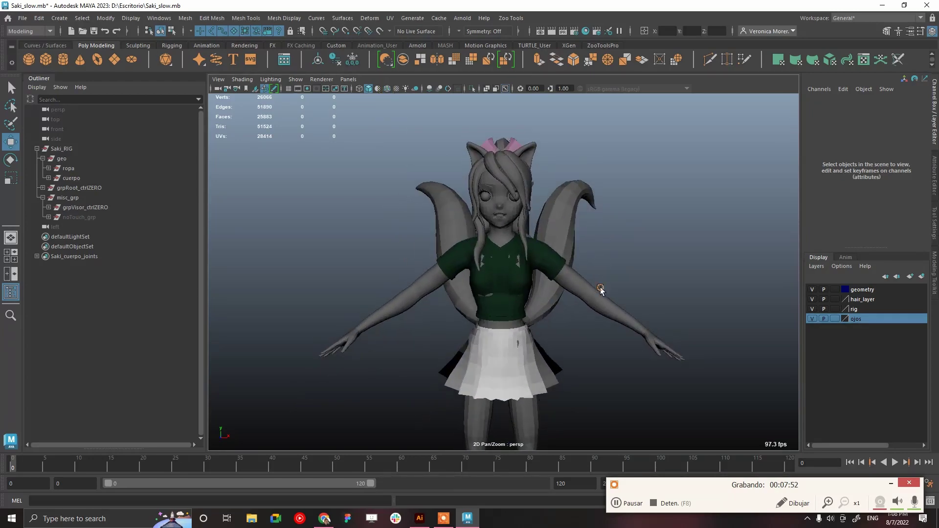
scroll(601, 289, up, 3)
click(629, 295)
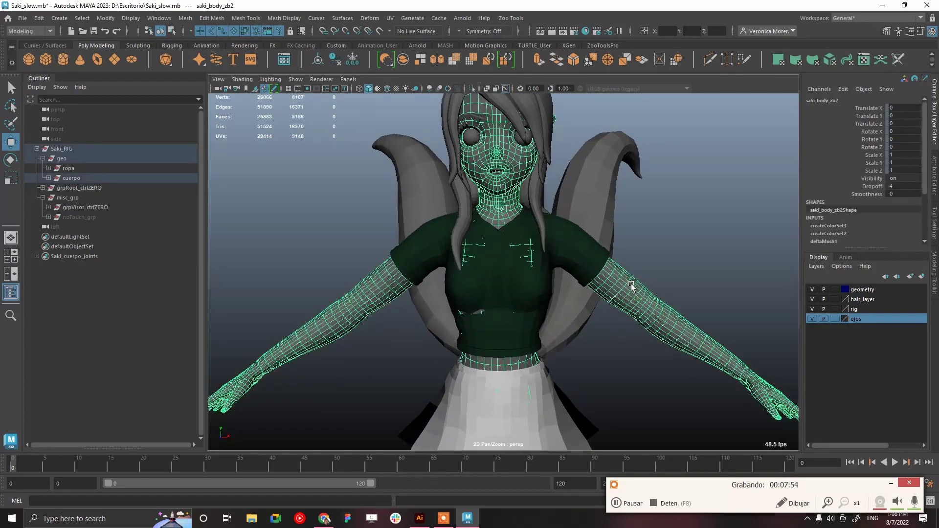
Step: Soften the edges of saki_body_zb2
click(281, 19)
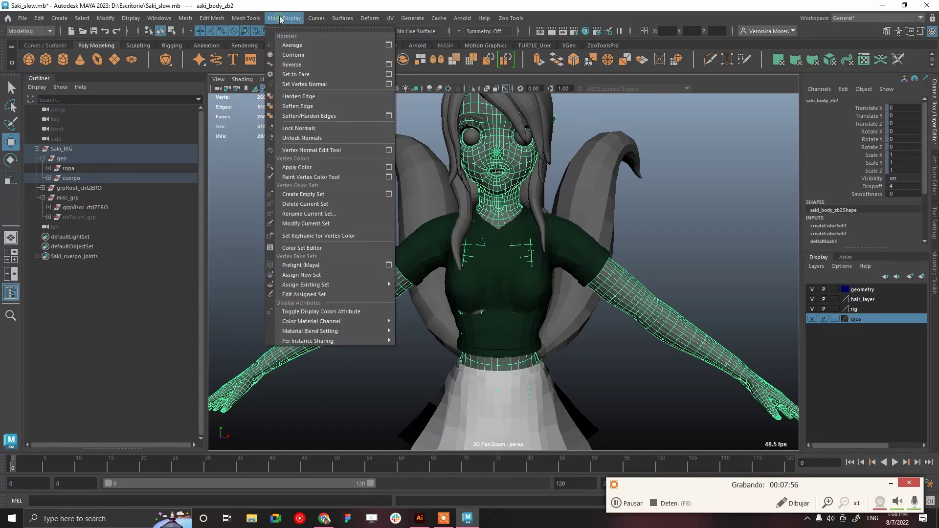
click(303, 107)
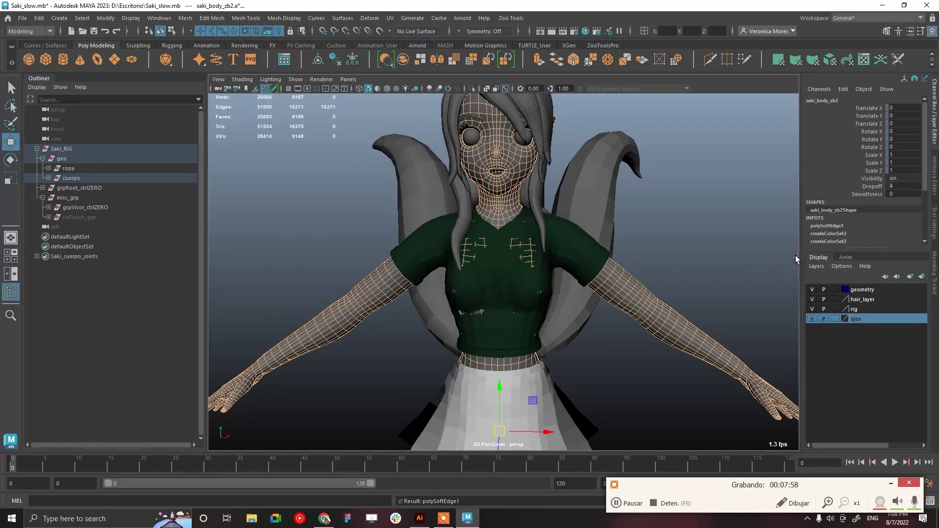
drag(925, 156, 926, 222)
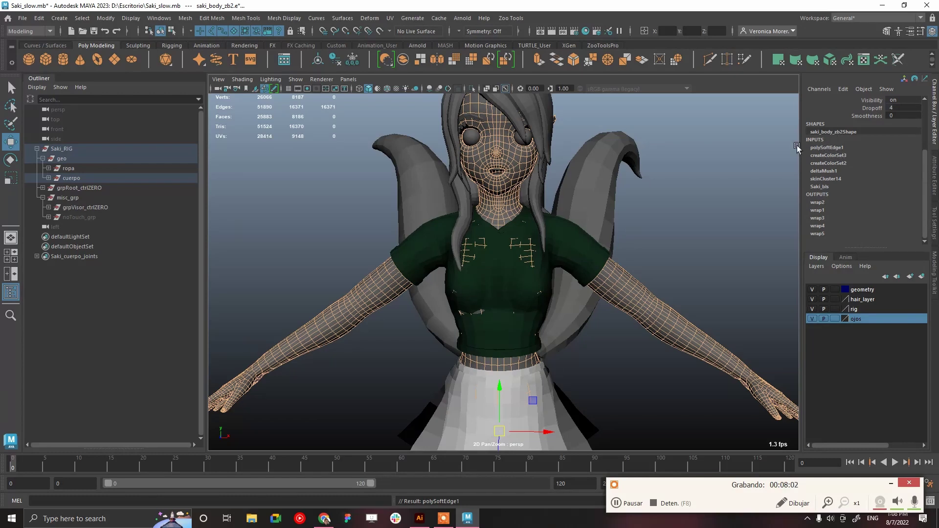
Step: Delete saki_body_zb2's non-deformer history, keeping deltaMush1, skinCluster14 and Saki_bls, then start playback
click(39, 18)
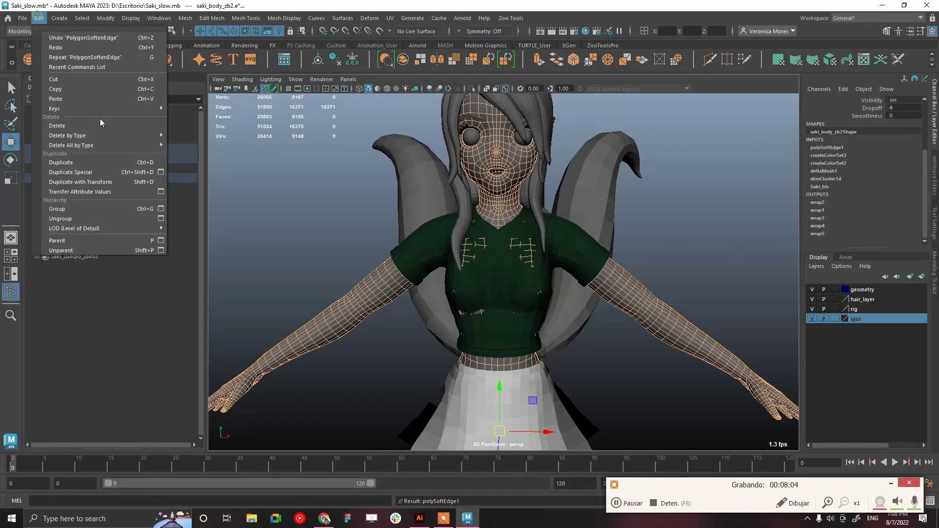
mouse_move(103, 135)
click(225, 146)
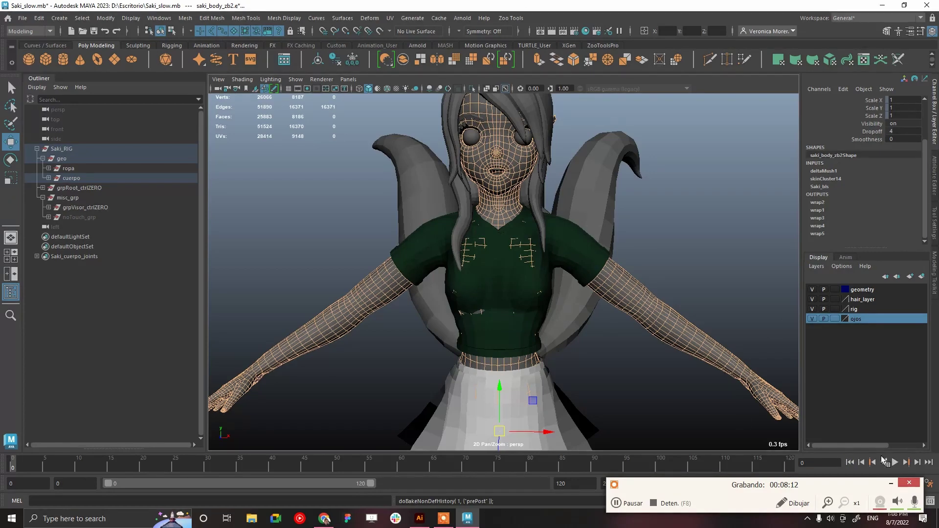
scroll(732, 406, down, 3)
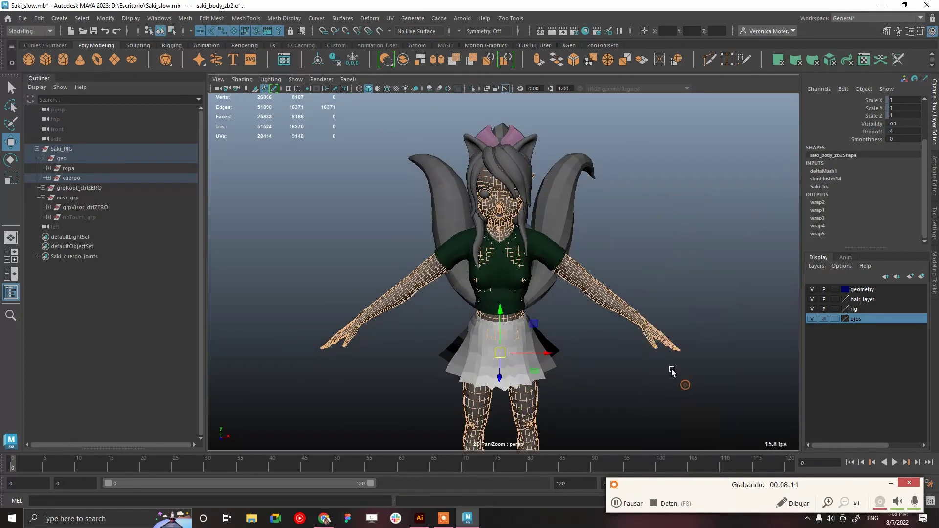
click(662, 382)
key(alt+v)
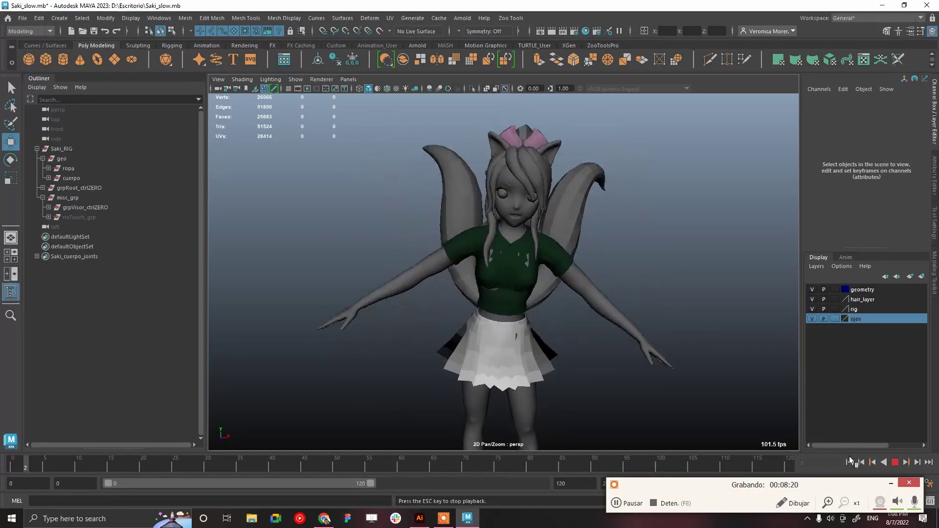
Step: Stop playback at frame 0 and select the skirt, shirt and both tail meshes
click(894, 462)
click(849, 463)
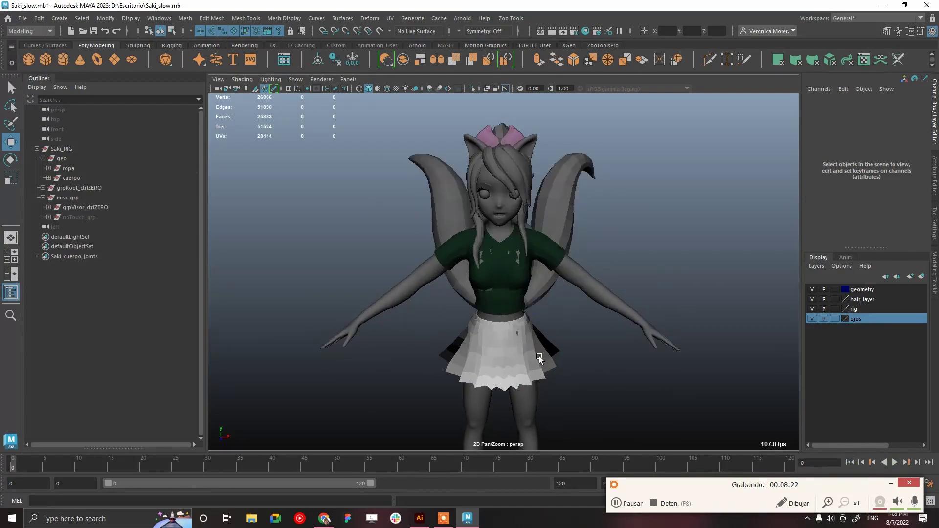
click(542, 360)
click(508, 277)
shift+click(567, 216)
alt+drag(567, 216, 568, 241)
shift+click(645, 216)
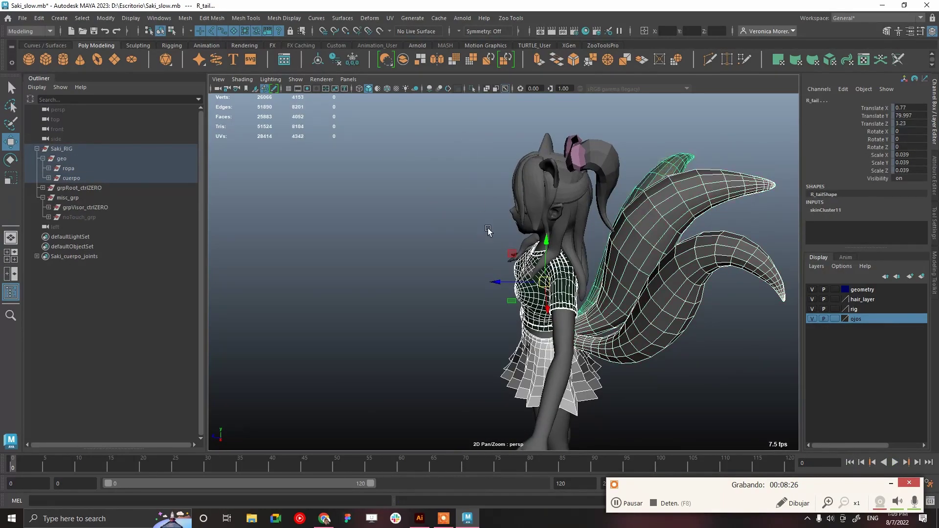
alt+drag(488, 230, 488, 171)
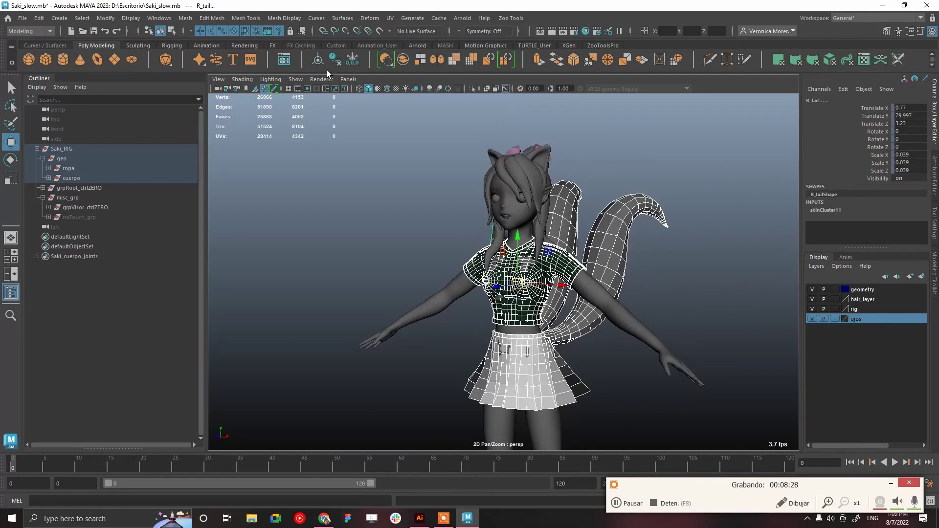
Step: Soften edges on the selected clothing and tails and delete their non-deformer history
click(279, 18)
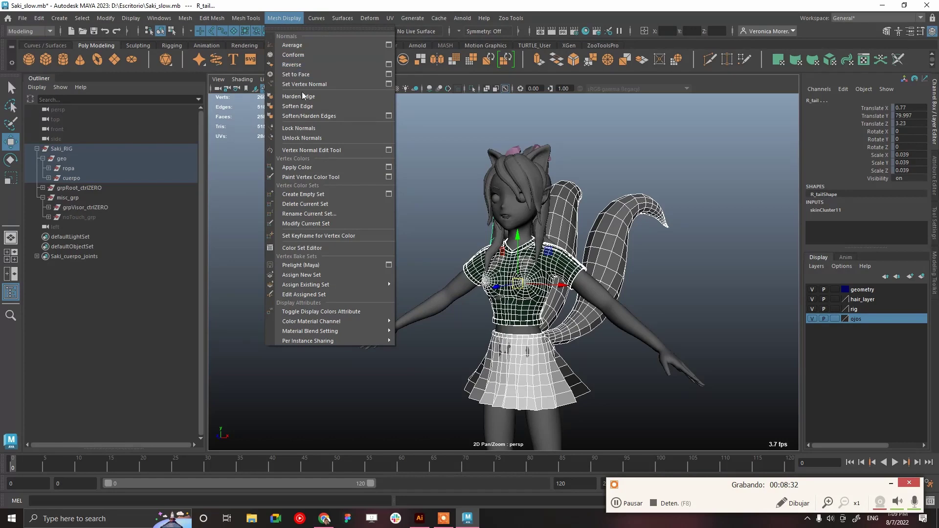
click(302, 108)
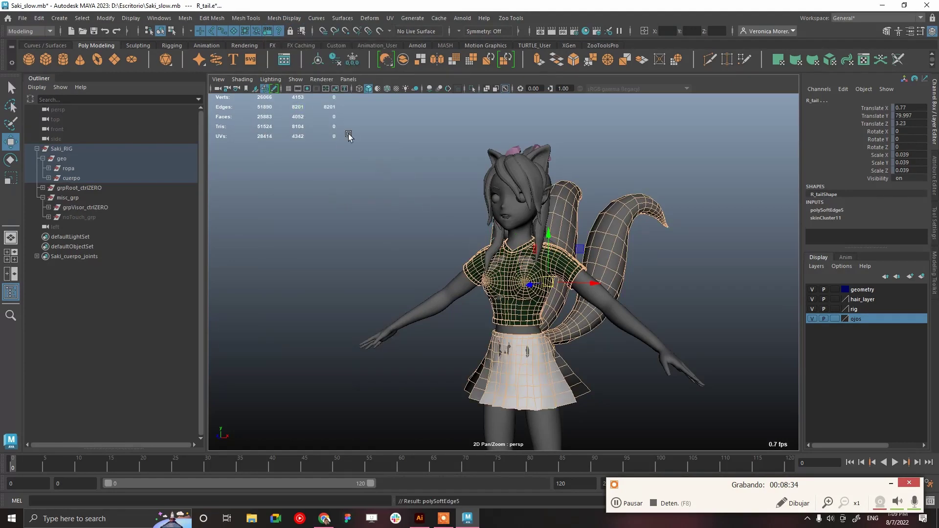
click(39, 17)
mouse_move(98, 135)
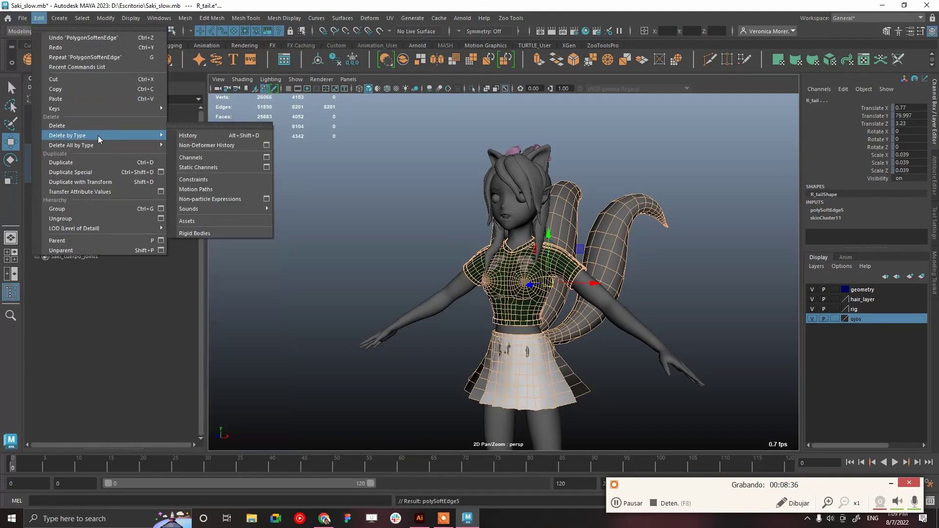
click(217, 147)
alt+drag(510, 324, 647, 392)
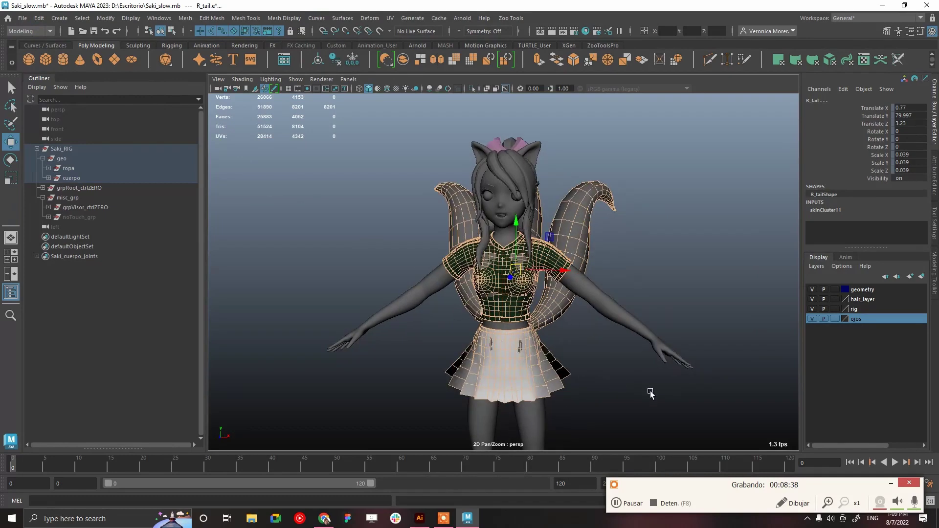
click(651, 392)
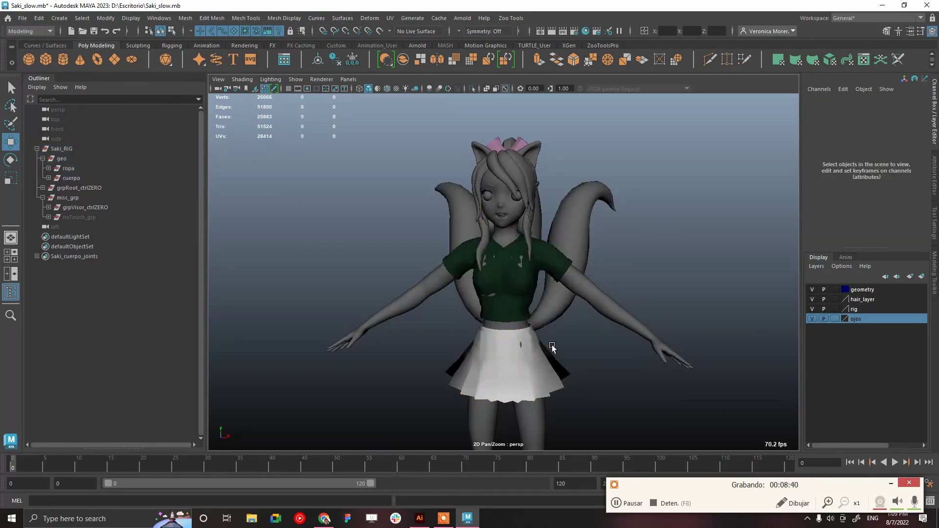
alt+drag(598, 366, 551, 341)
alt+drag(664, 442, 644, 411)
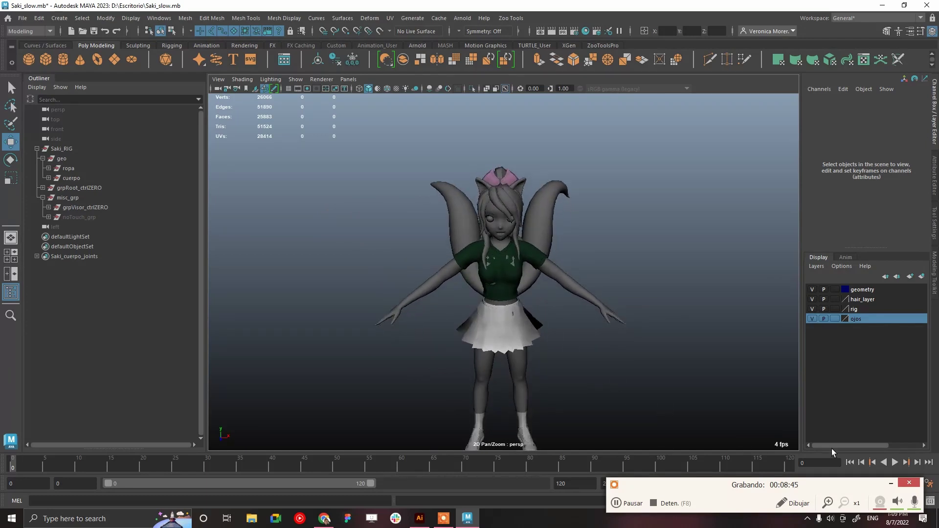
click(895, 462)
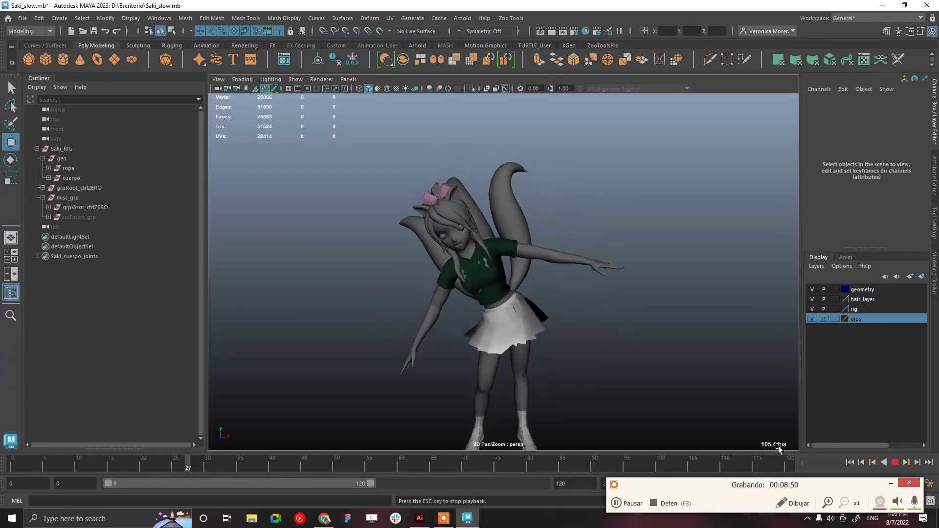
click(896, 462)
click(543, 210)
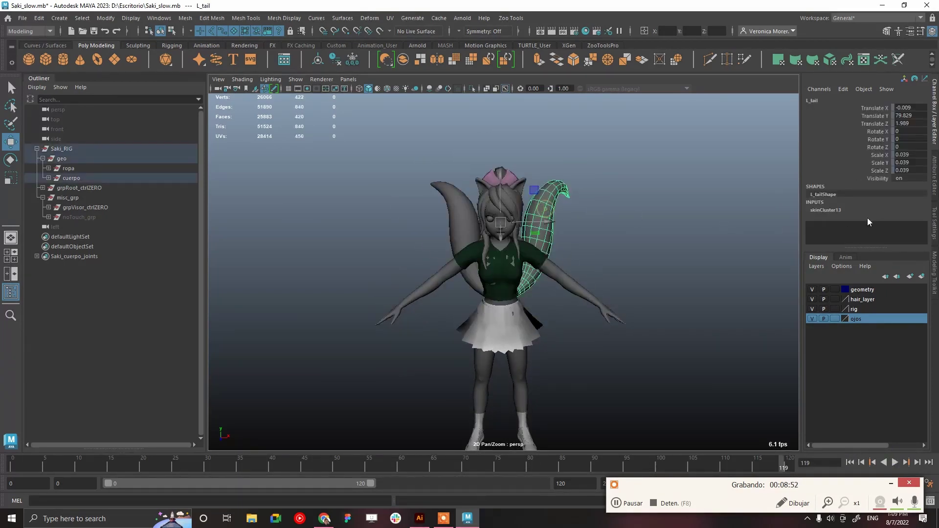
click(895, 462)
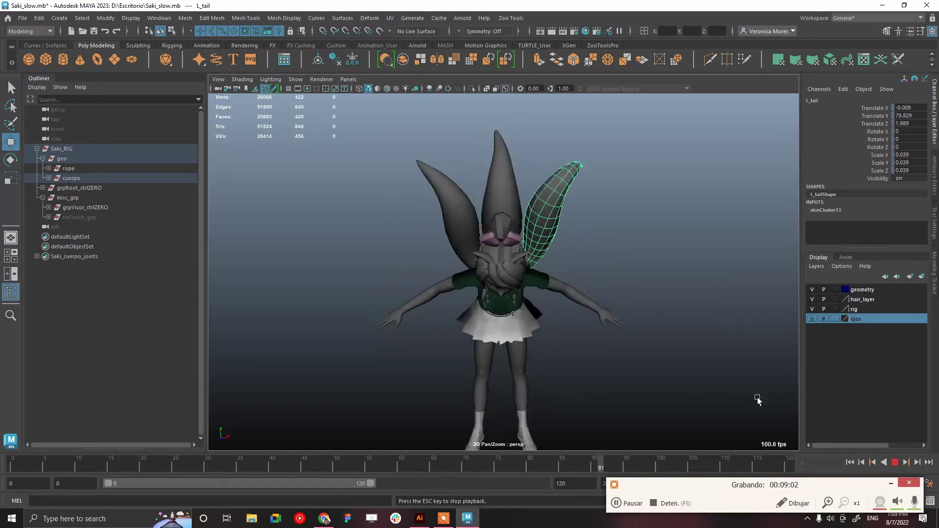
click(893, 462)
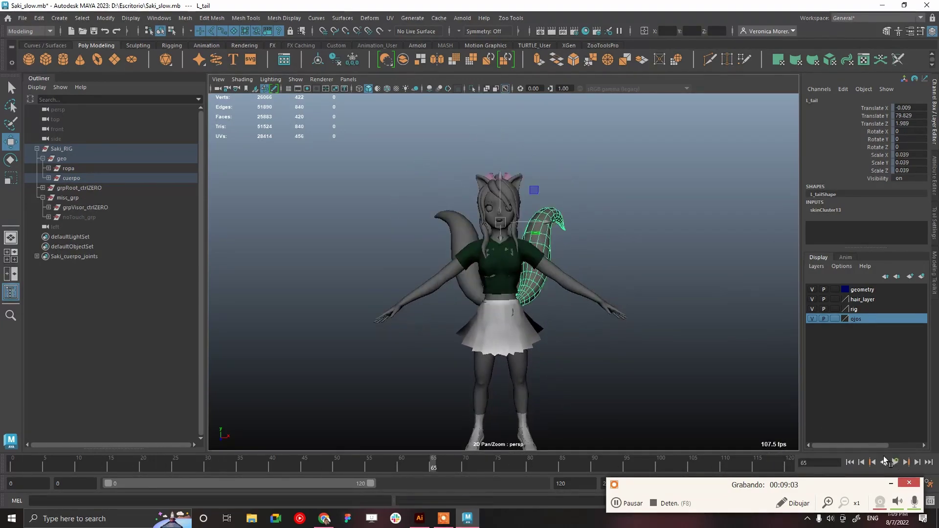
click(850, 463)
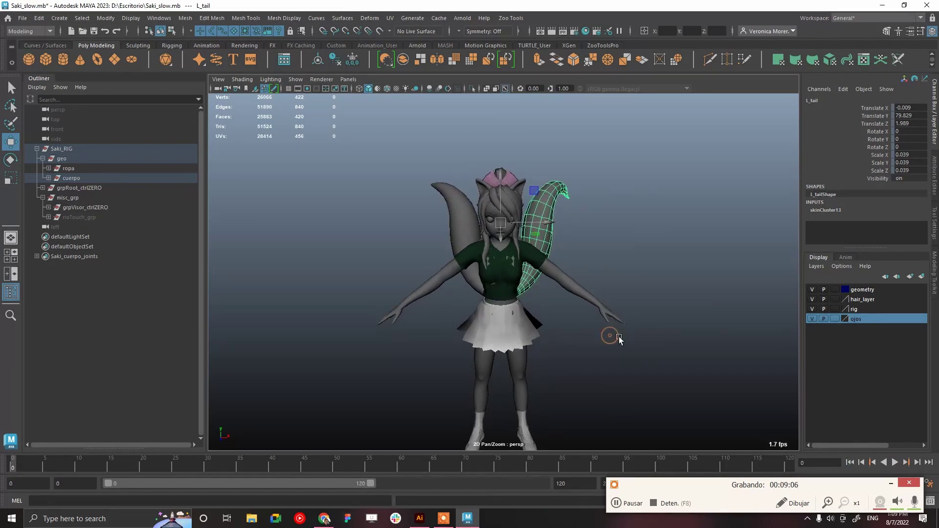
alt+drag(610, 333, 646, 295)
click(644, 285)
alt+right_drag(625, 277, 695, 330)
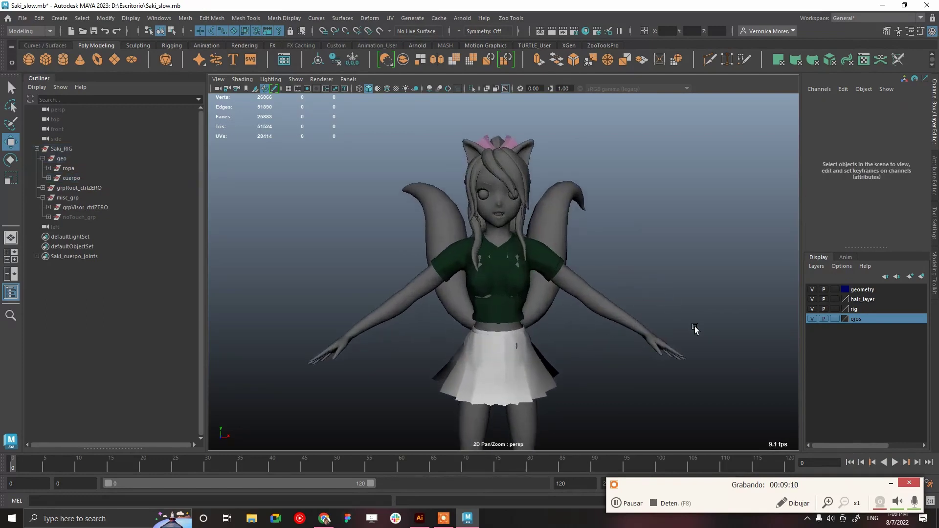